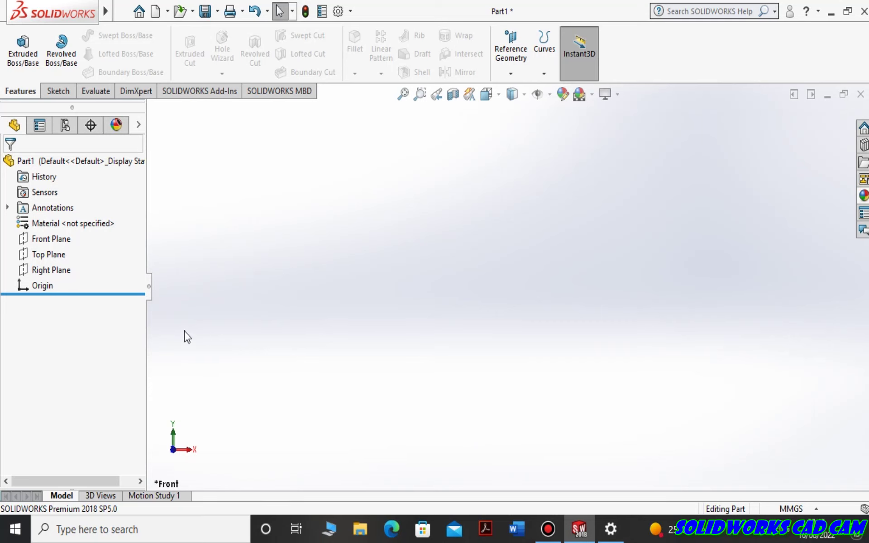
On the Right Plane, sketch an origin-centred square with a centre circle and a small corner circle.
click(58, 91)
click(84, 54)
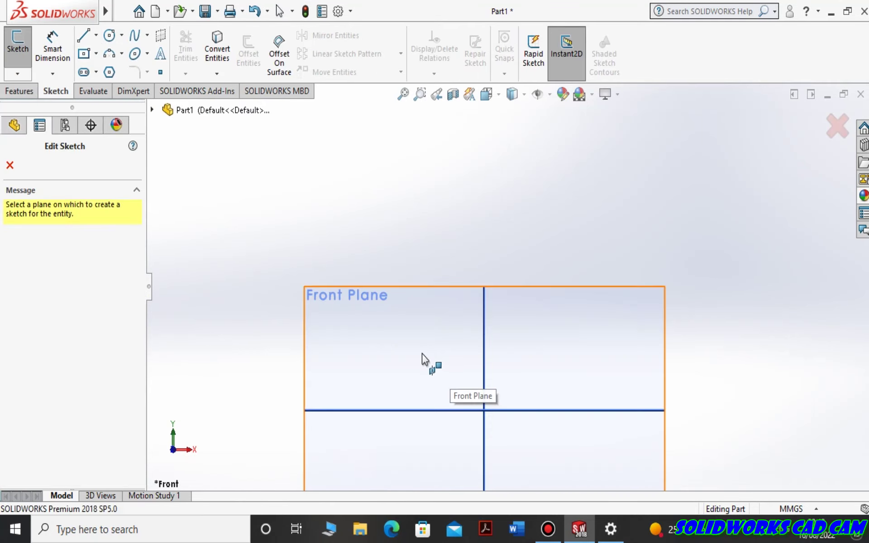
click(213, 219)
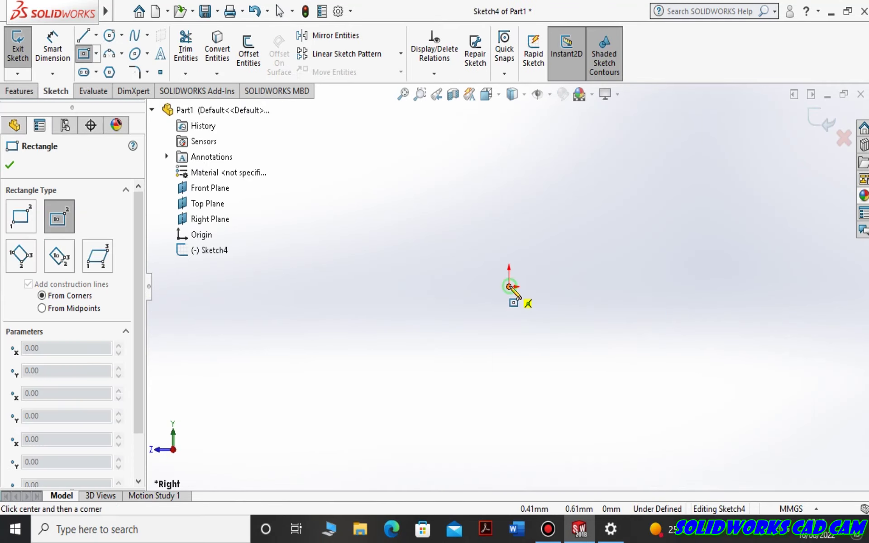
click(509, 287)
click(637, 156)
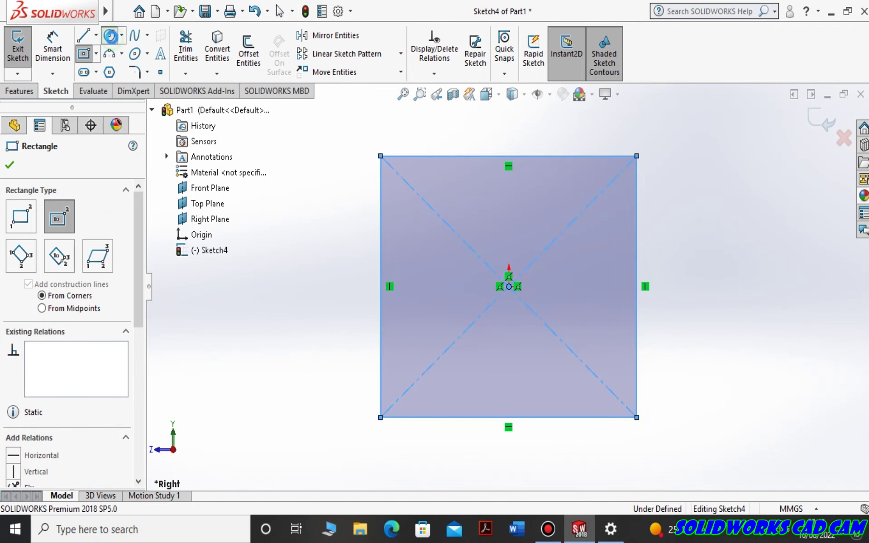
click(110, 36)
click(510, 286)
click(527, 239)
key(Escape)
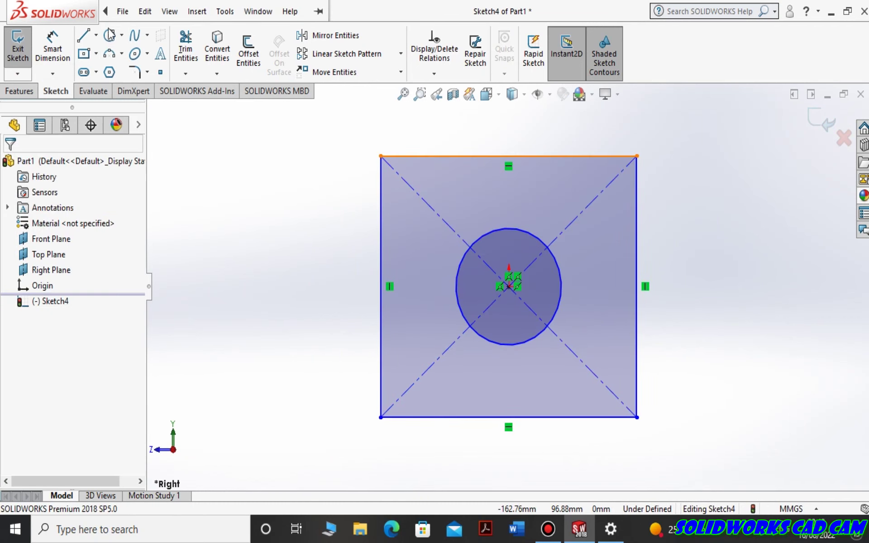
click(110, 36)
click(598, 195)
Dimension the square's height to 166, the centre circle to Ø52 and the corner circle to Ø15.
click(584, 181)
key(d)
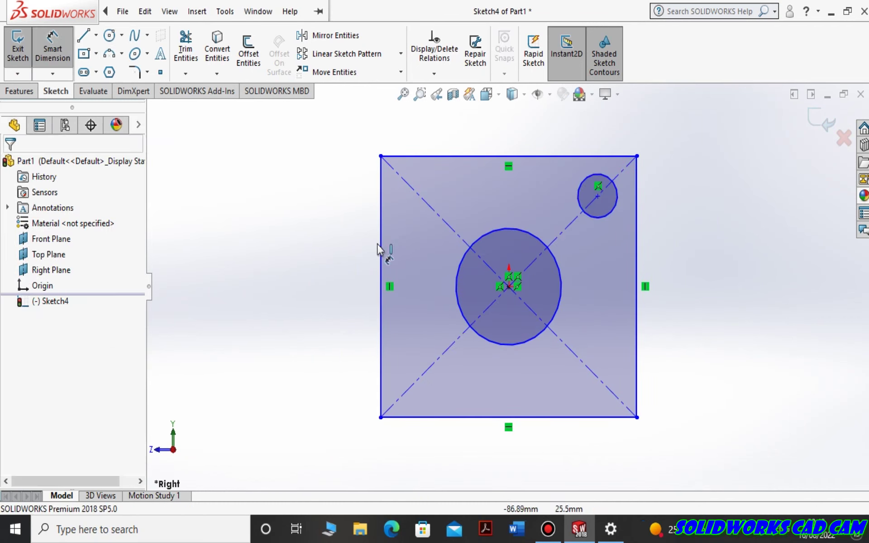
click(381, 250)
click(340, 272)
text(166)
key(Return)
click(457, 283)
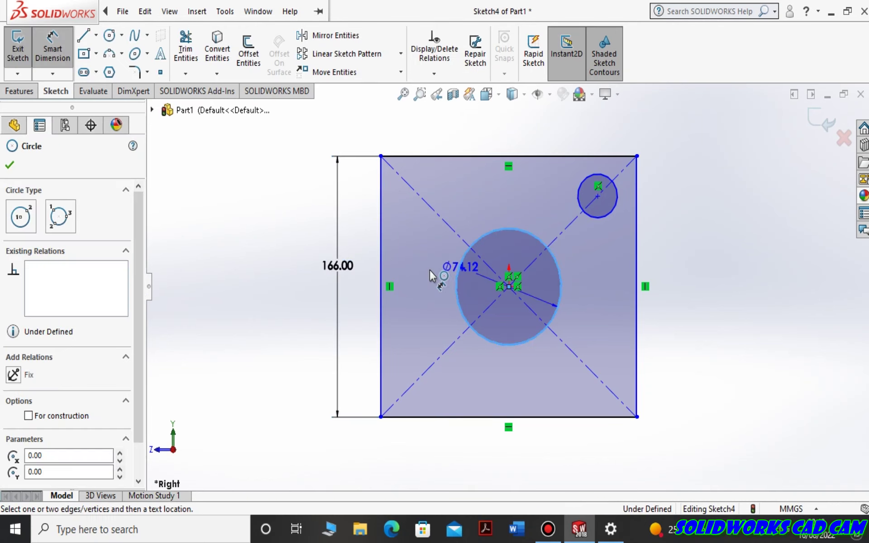
click(417, 283)
text(52)
key(Return)
click(609, 213)
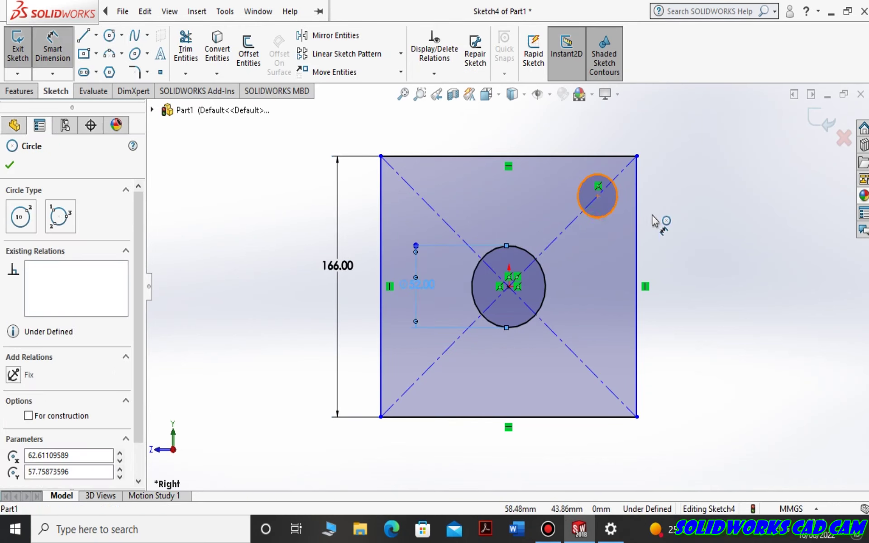
click(659, 204)
text(15)
key(Return)
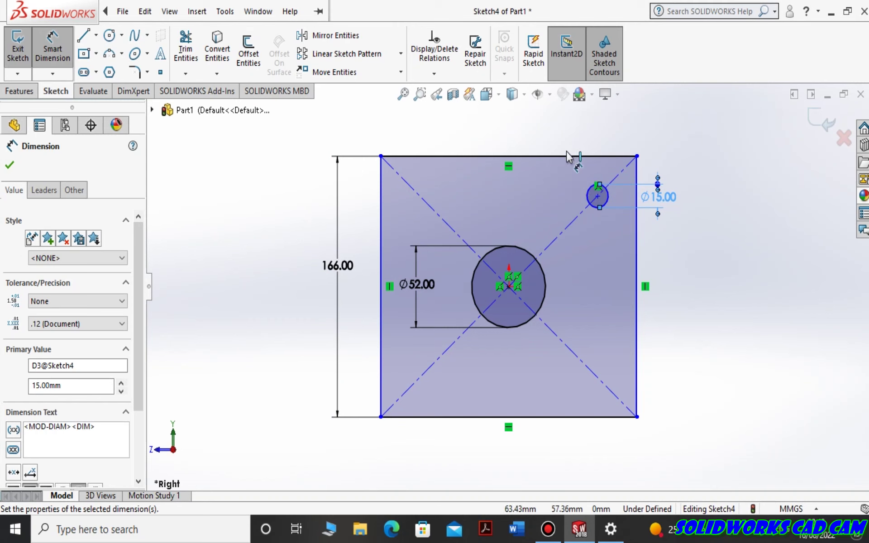
Dimension the square's width to 166 and locate the small circle 23 mm from the right edge.
click(568, 156)
click(521, 133)
text(166)
key(Return)
click(589, 189)
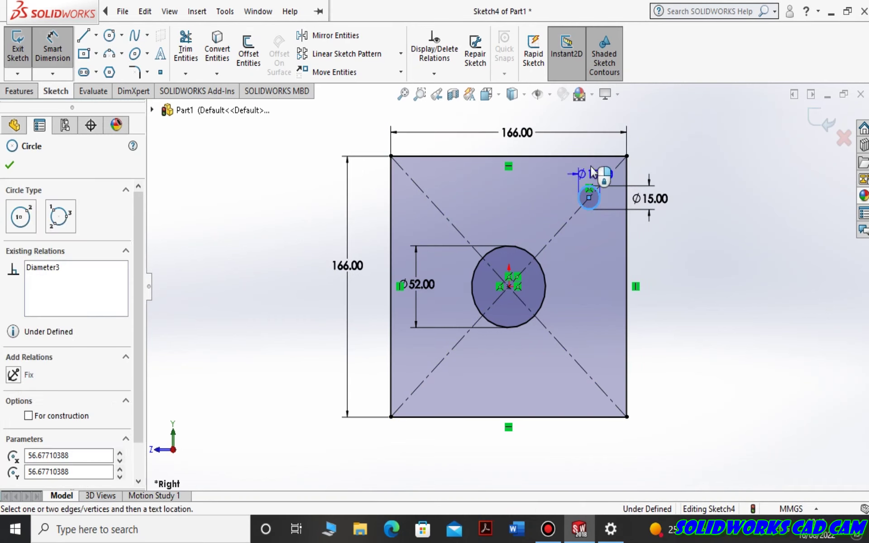
click(572, 157)
key(Escape)
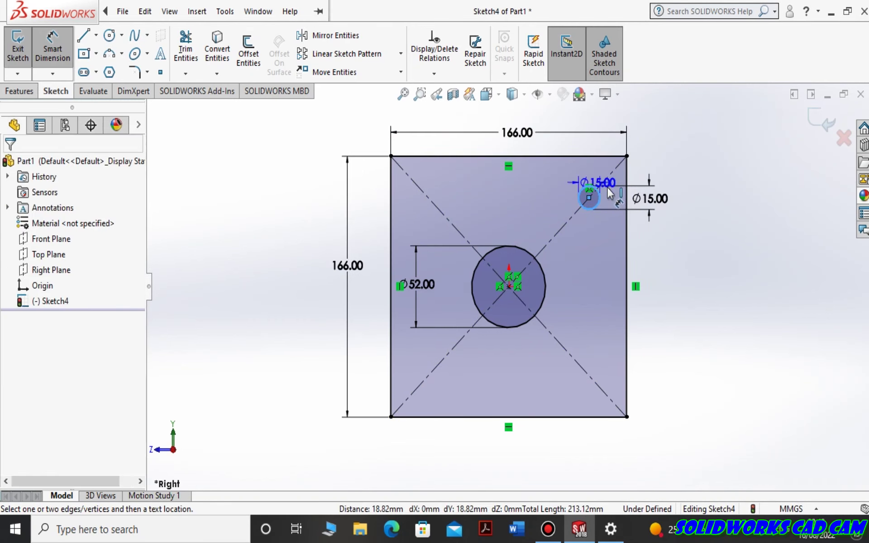
click(625, 183)
click(607, 143)
text(23)
key(Return)
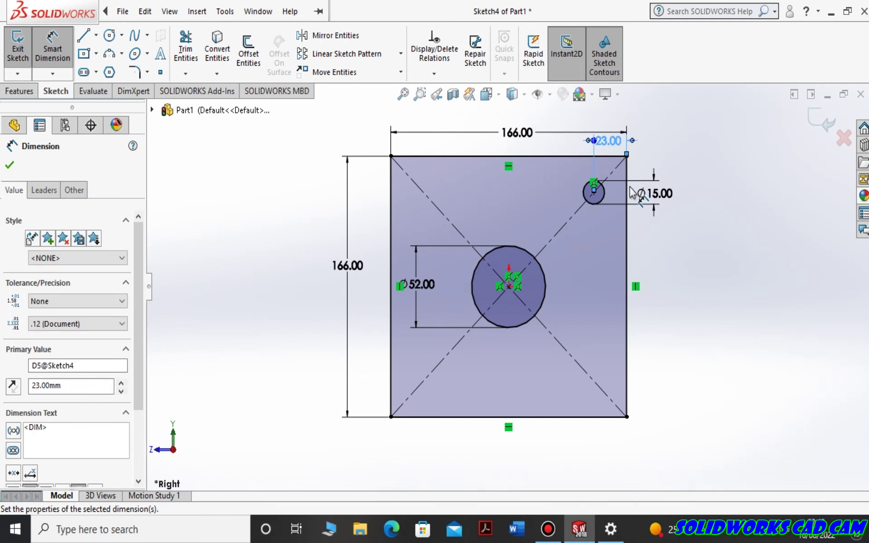
Extrude the square sketch into a 23 mm thick plate.
click(20, 91)
click(23, 51)
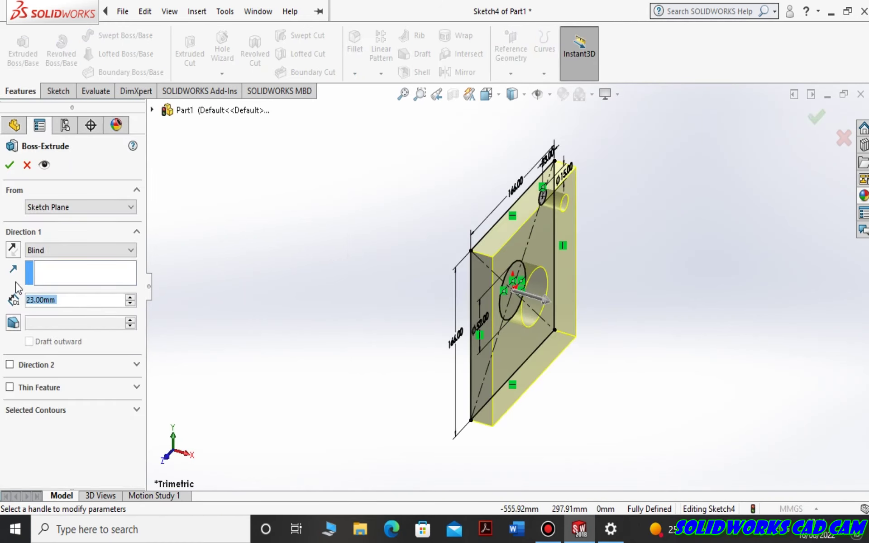
click(10, 165)
Sketch a circle concentric with the bore on the plate's front face.
click(517, 268)
key(ctrl+8)
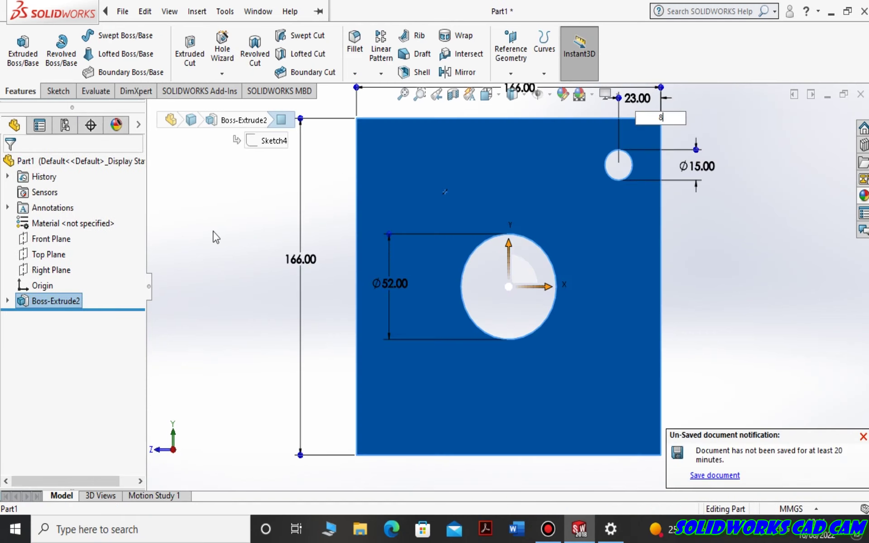
click(374, 206)
click(55, 91)
click(110, 35)
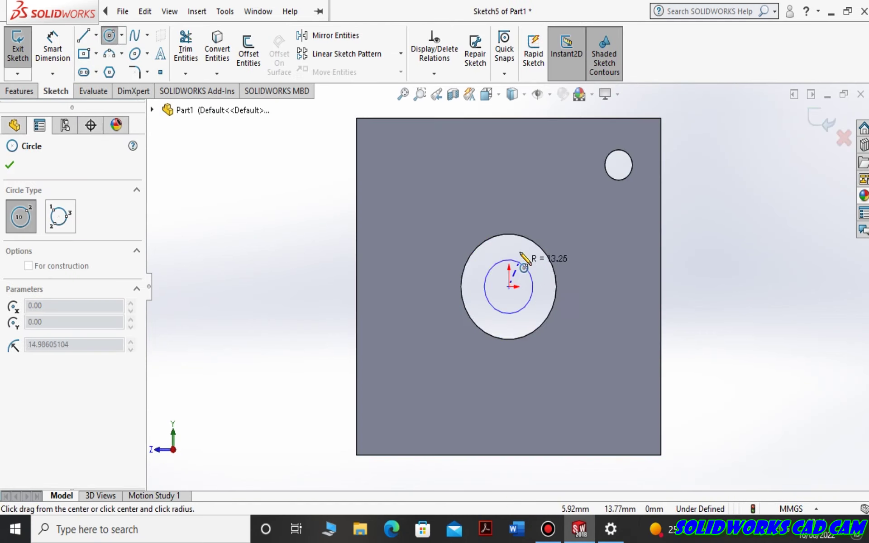
click(509, 287)
click(520, 223)
key(Escape)
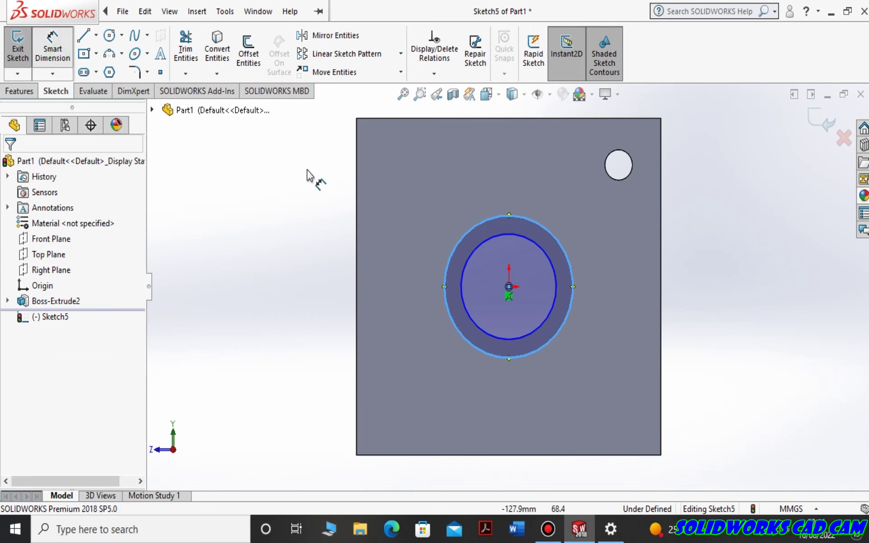
Dimension the bore circle to Ø52 and the outer circle to Ø75.
click(461, 287)
click(404, 286)
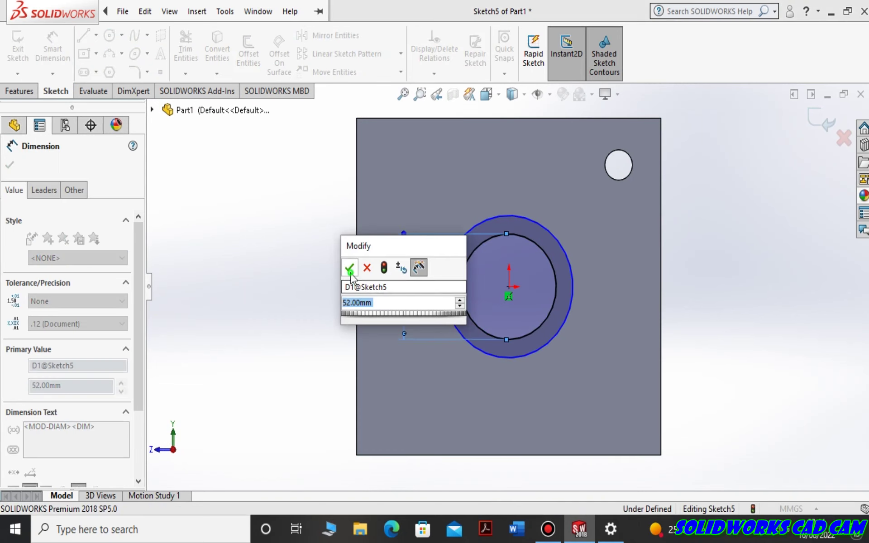
key(Return)
click(448, 314)
click(324, 294)
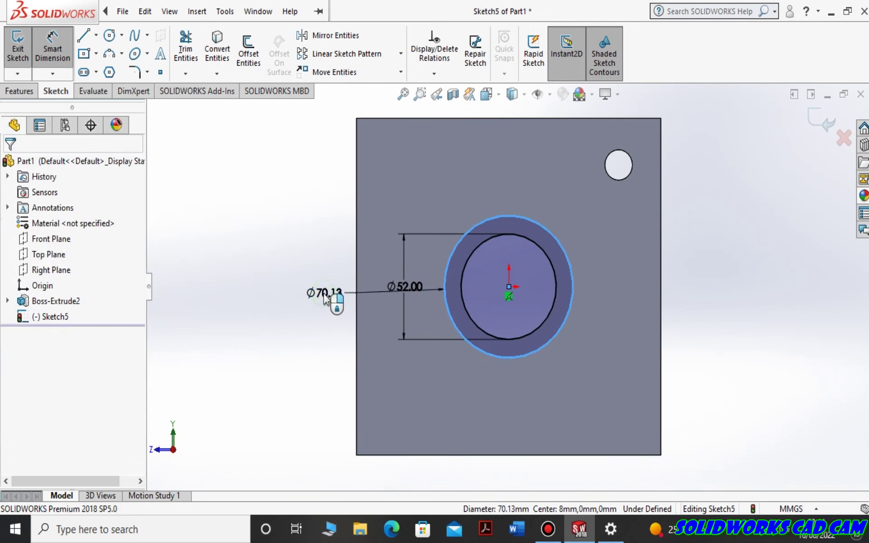
key(Return)
key(Escape)
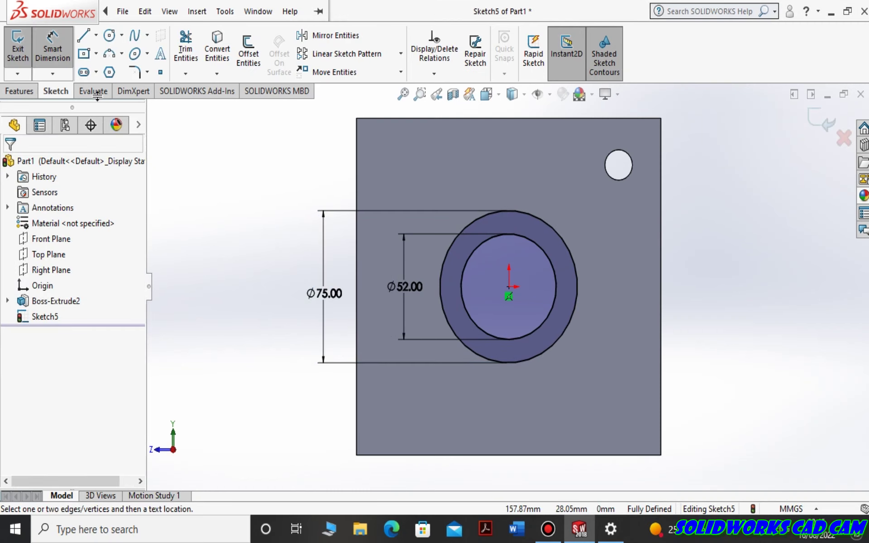
Extrude the ring sketch 125 mm into a column and start a sketch on its end face.
click(19, 91)
click(23, 50)
text(125)
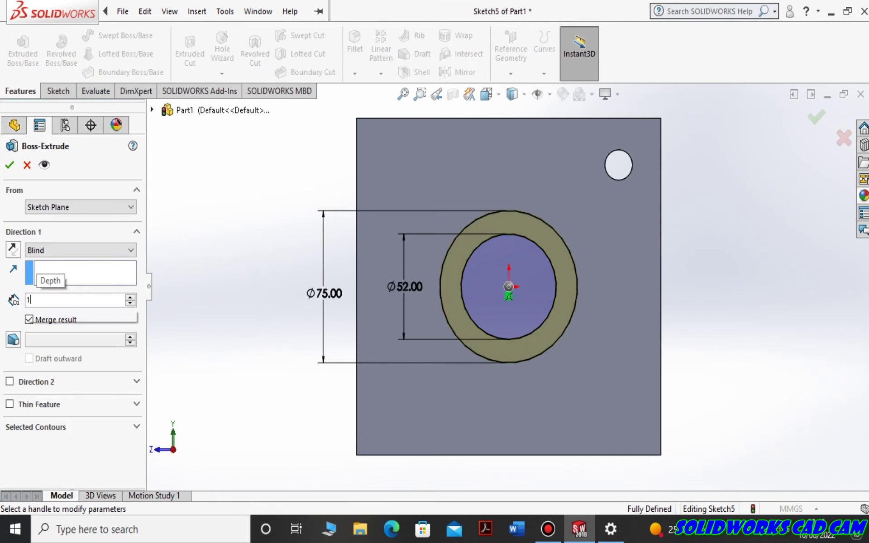
key(Return)
click(9, 165)
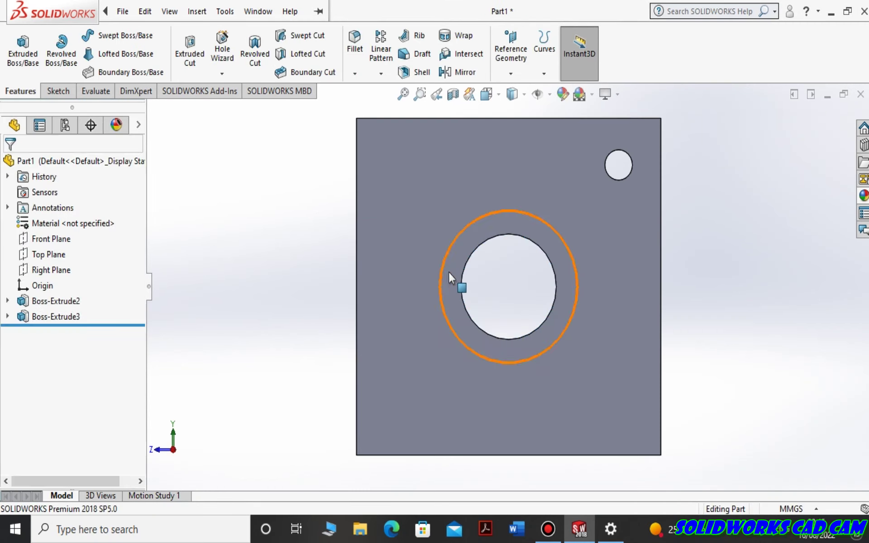
click(451, 273)
click(55, 91)
Draw the large flange circle and a left lobe of two slanted lines and an end arc.
click(110, 36)
click(509, 287)
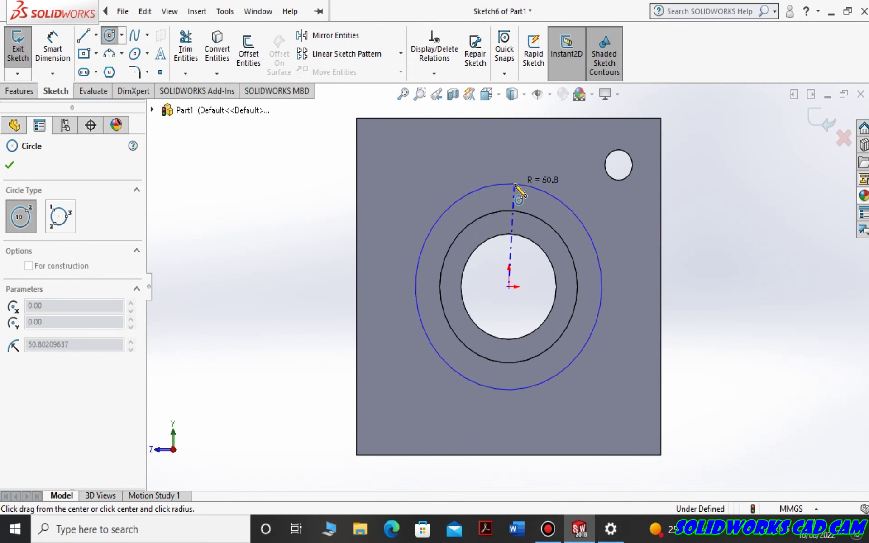
click(509, 184)
click(83, 34)
drag(486, 187, 301, 239)
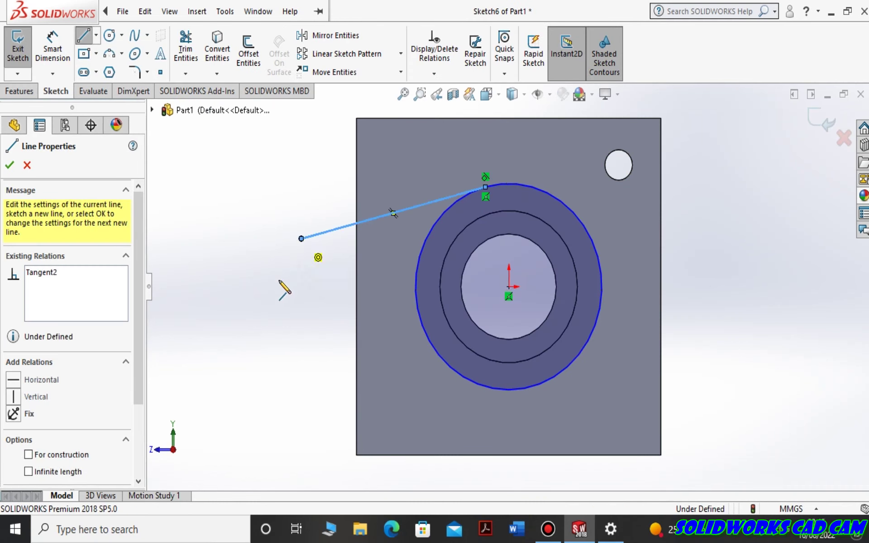
click(302, 323)
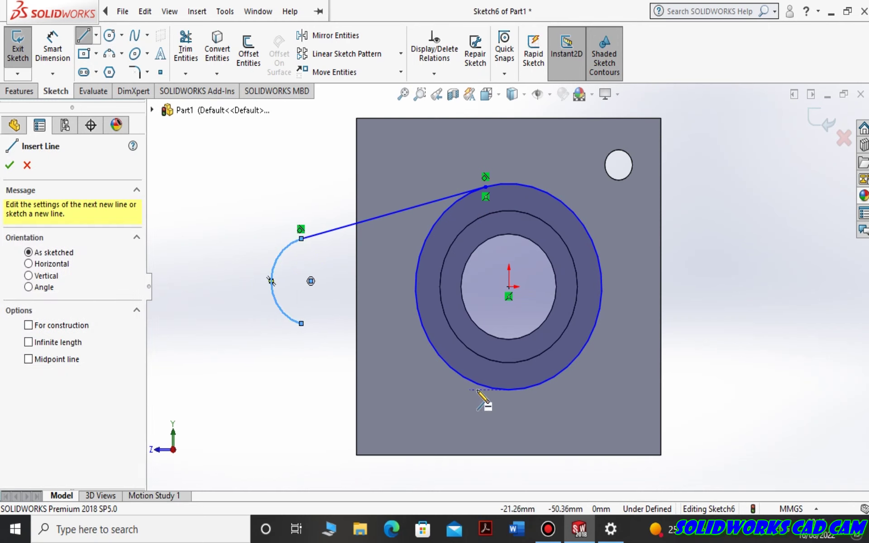
click(490, 388)
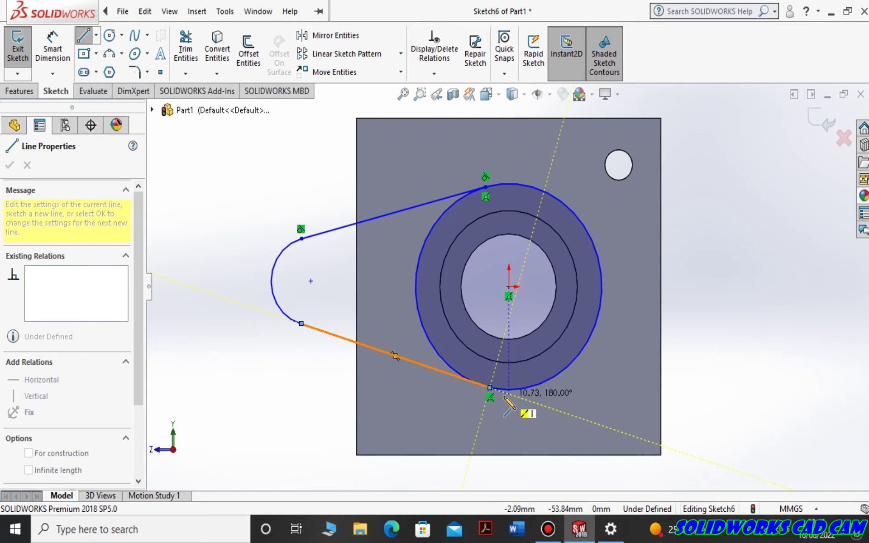
key(Escape)
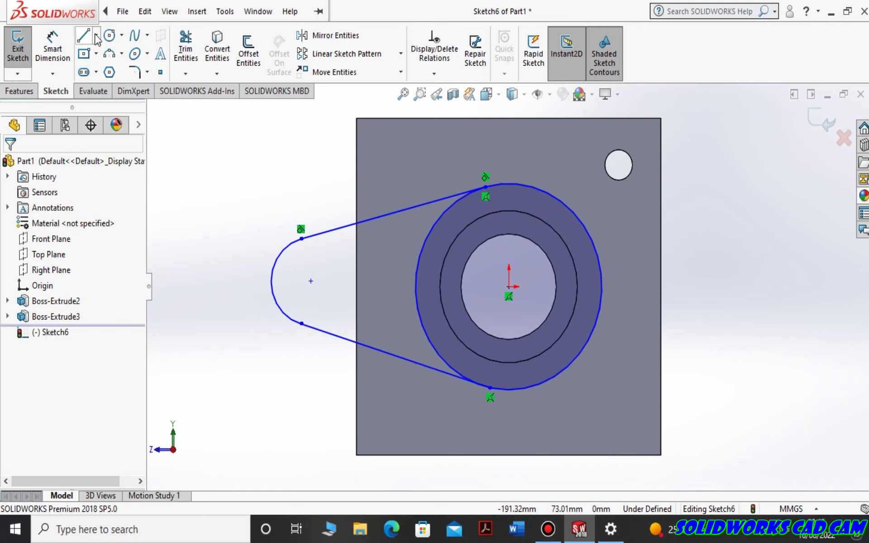
Add a vertical centreline from the origin to the top of the flange circle.
click(97, 36)
click(109, 64)
click(510, 286)
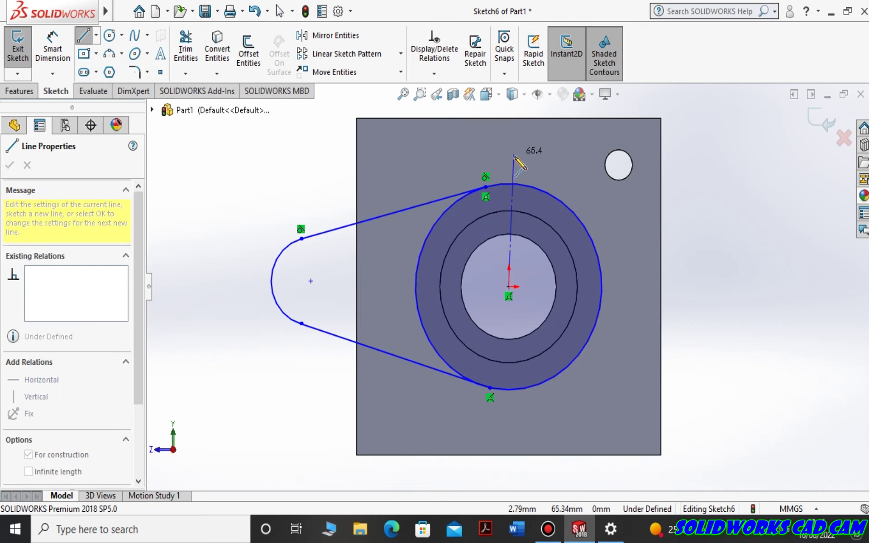
click(509, 184)
key(Escape)
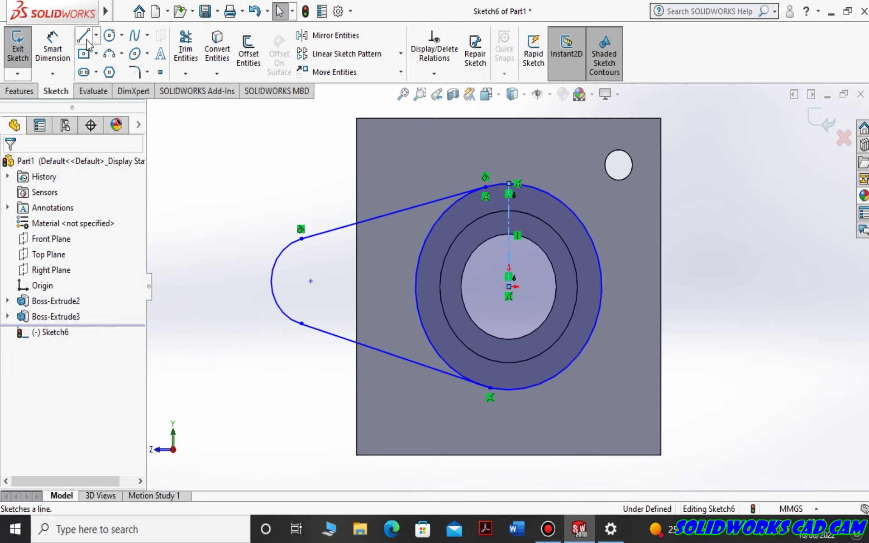
Make the upper and lower slanted lobe lines tangent to the large circle.
click(508, 244)
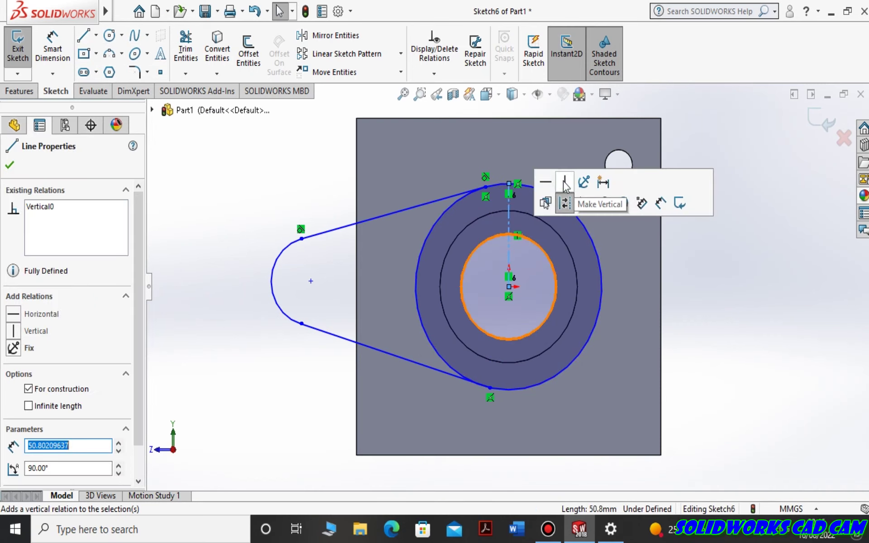
click(461, 192)
ctrl+click(441, 221)
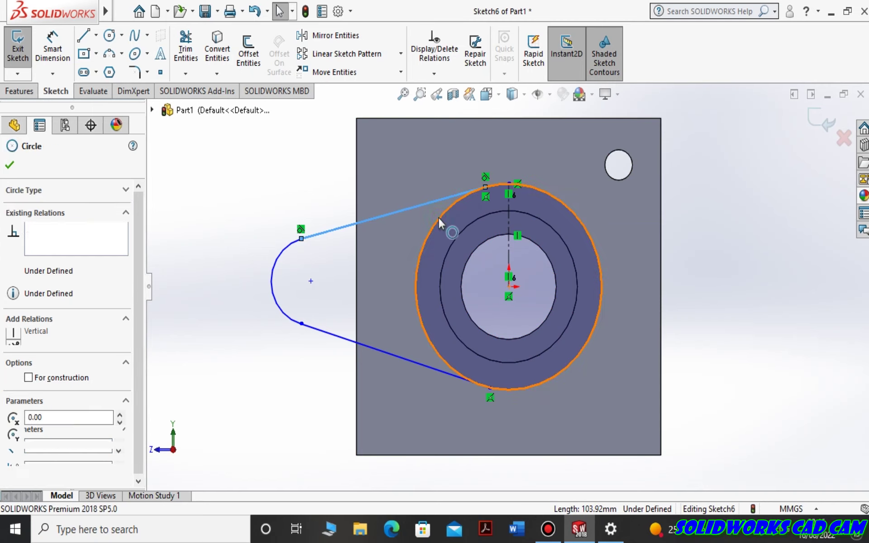
click(422, 400)
click(431, 373)
click(478, 301)
click(234, 410)
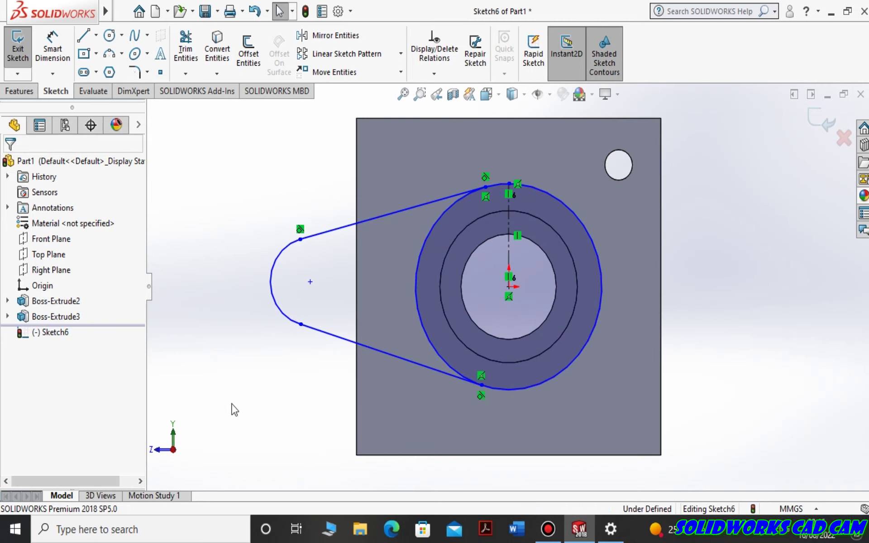
Dimension the lobe's rounded end arc to a 20 mm radius.
click(52, 46)
click(272, 278)
click(220, 272)
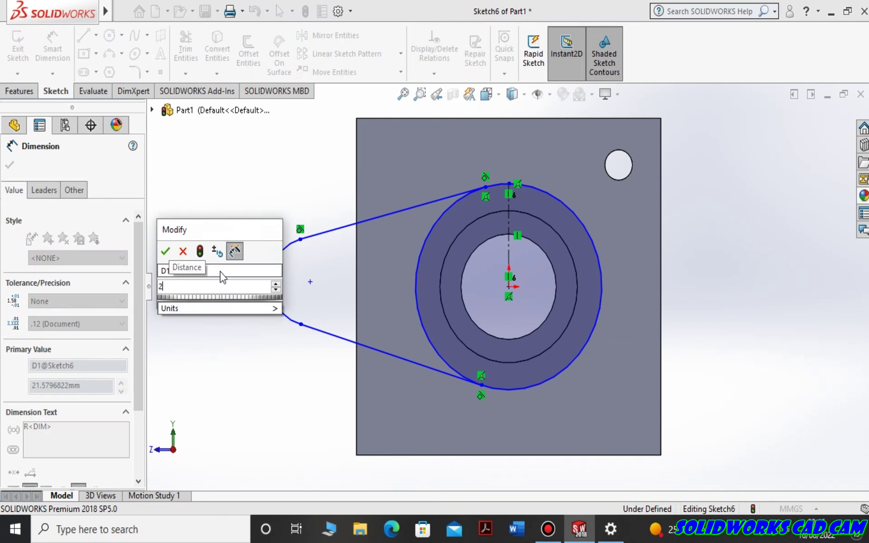
text(20)
key(Return)
Dimension the lobe arc's centre 71 mm from the column centre.
click(301, 324)
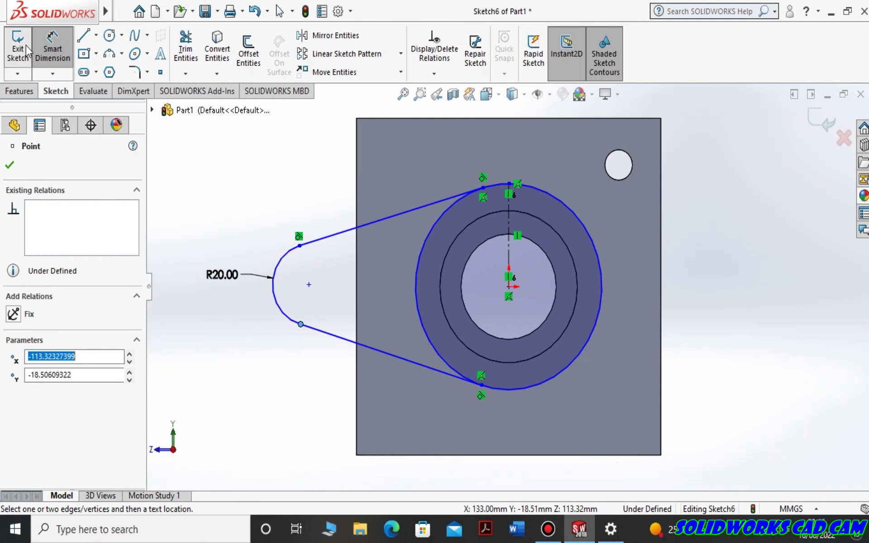
click(287, 326)
click(264, 240)
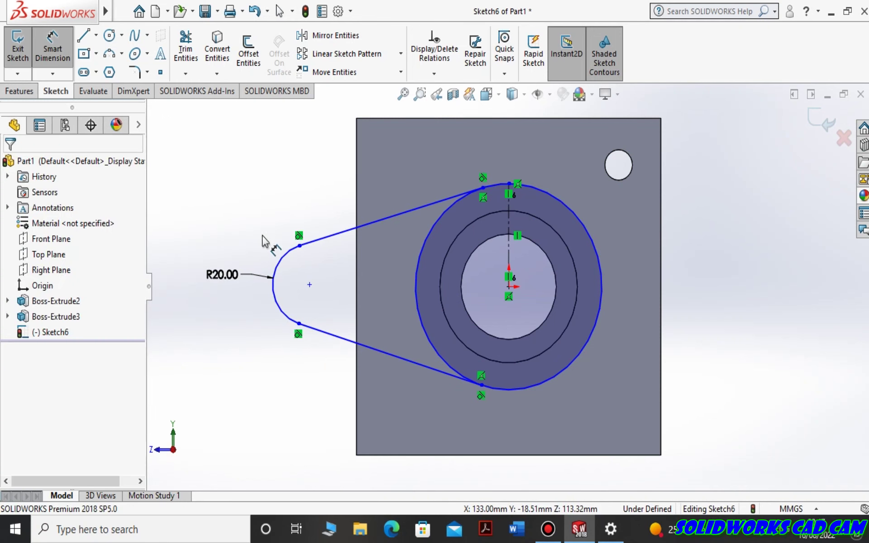
click(509, 286)
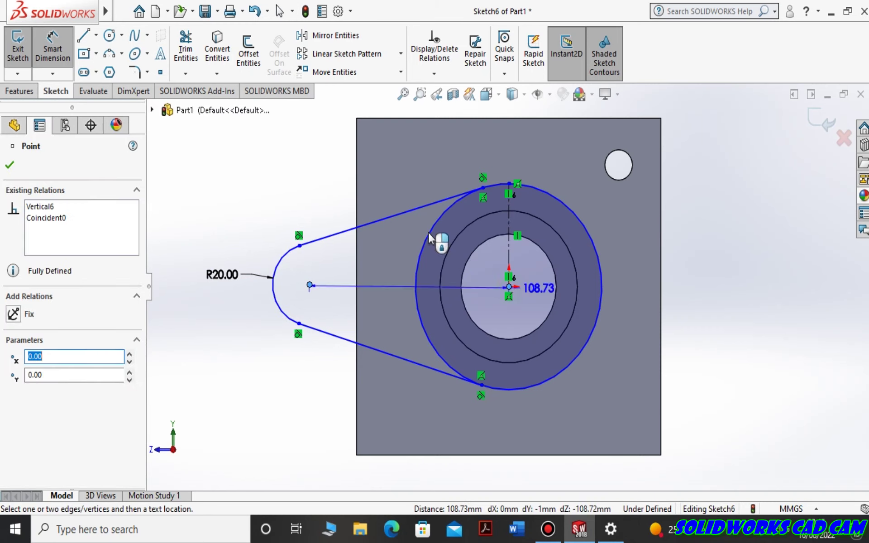
click(430, 145)
text(71)
key(Return)
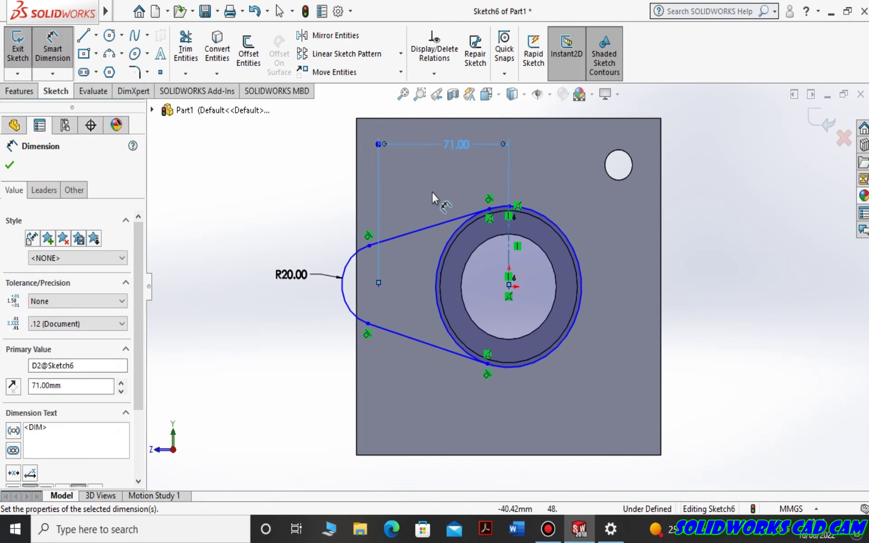
Set the outer flange circle's diameter to 110 mm.
click(540, 211)
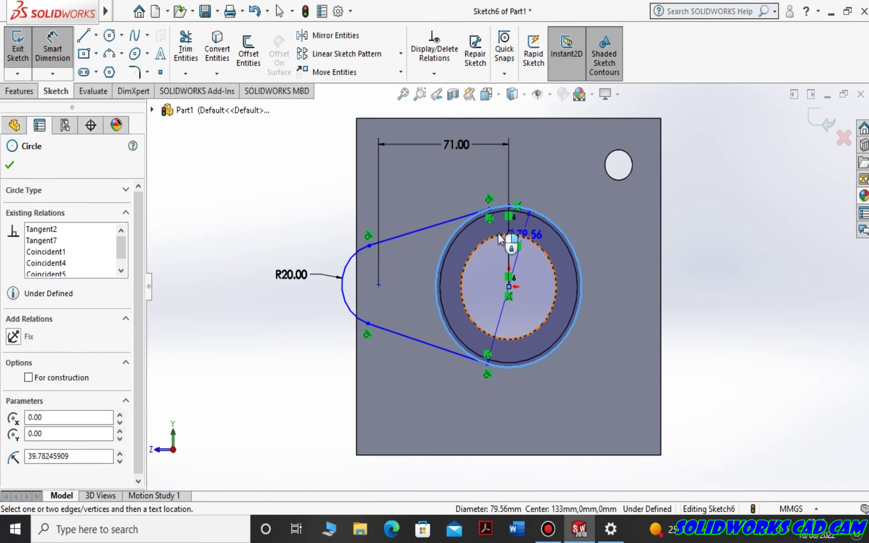
click(635, 108)
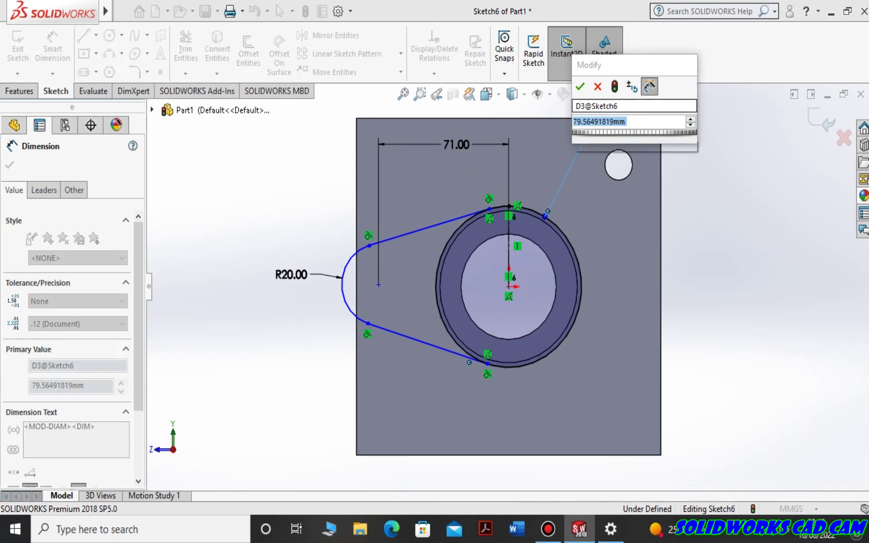
text(110)
key(Return)
Undo a premature trim of the circle inside the lobe and start Mirror Entities.
key(t)
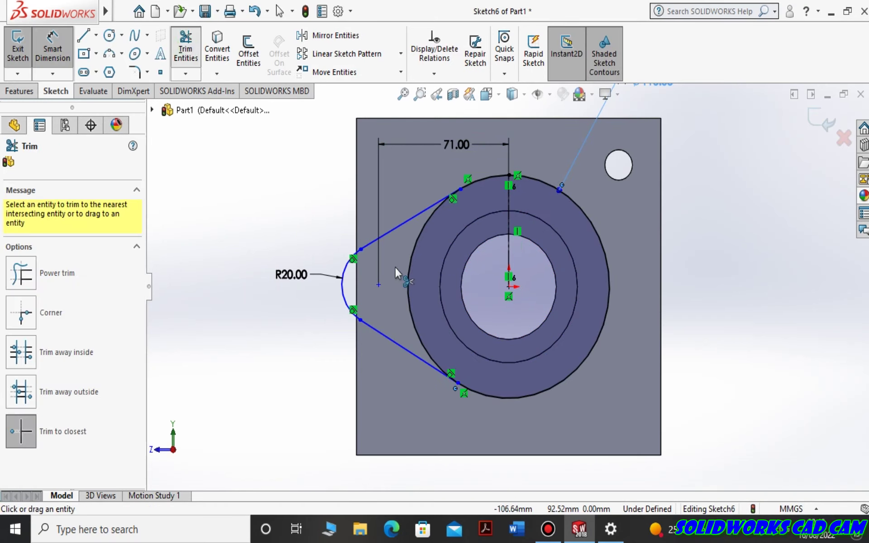
click(406, 279)
click(187, 60)
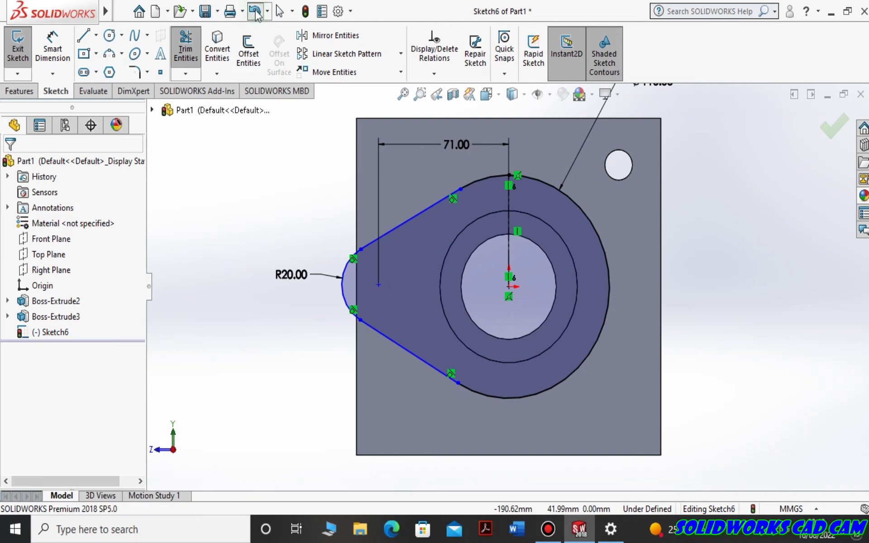
key(ctrl+z)
click(52, 46)
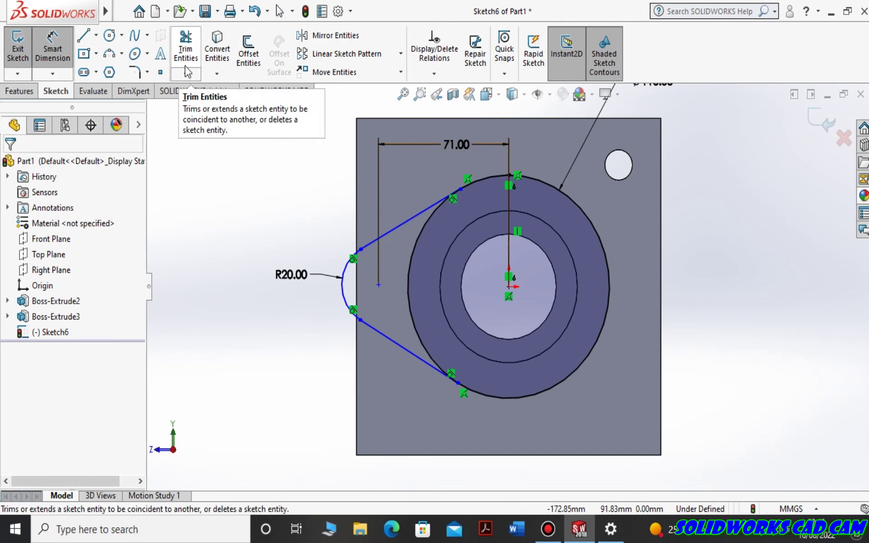
click(349, 53)
click(350, 36)
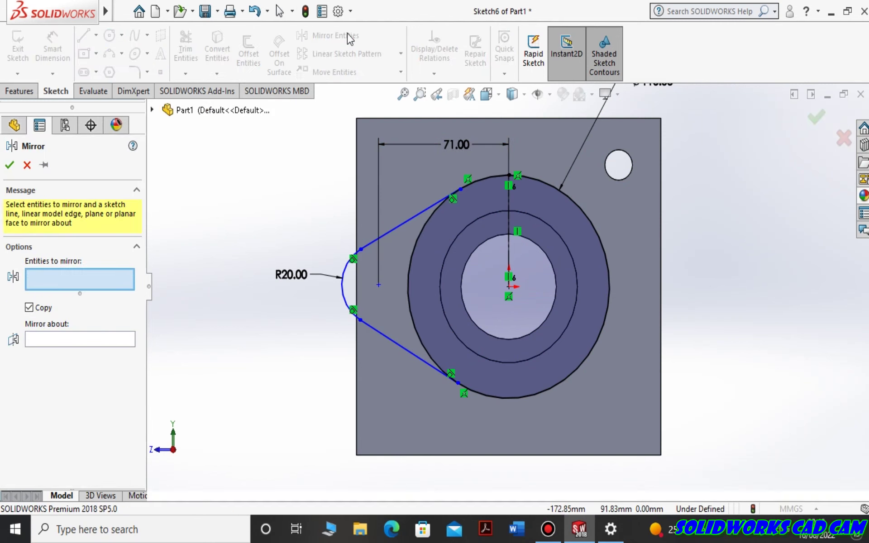
Mirror the lobe's two lines and end arc about the vertical centreline.
click(390, 232)
click(344, 279)
click(409, 352)
click(510, 231)
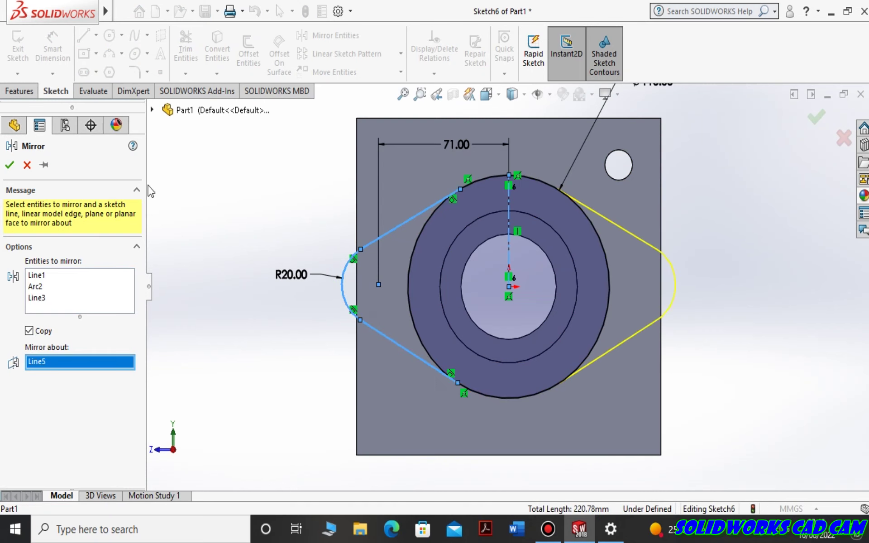
click(816, 116)
Trim the circle arc inside the lobe and discard a redundant 142 mm lobe-centre dimension.
click(186, 50)
click(413, 252)
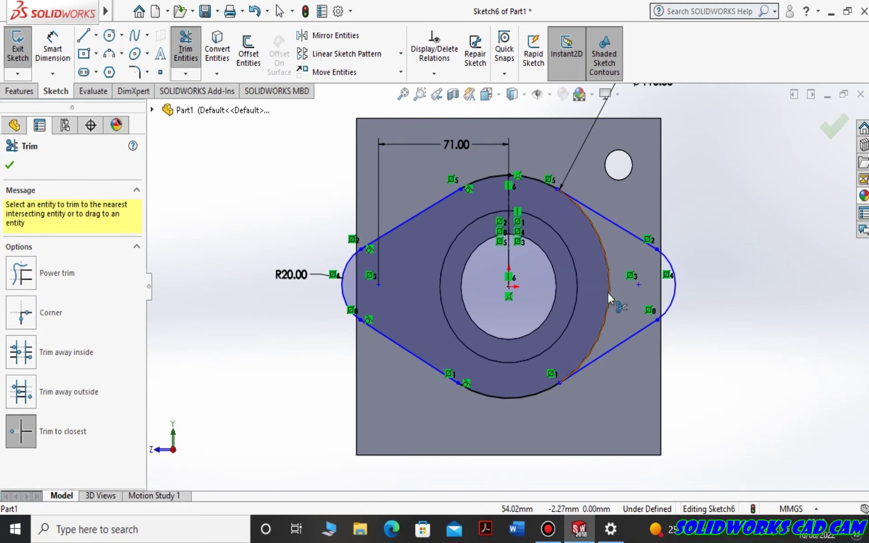
click(52, 50)
click(379, 284)
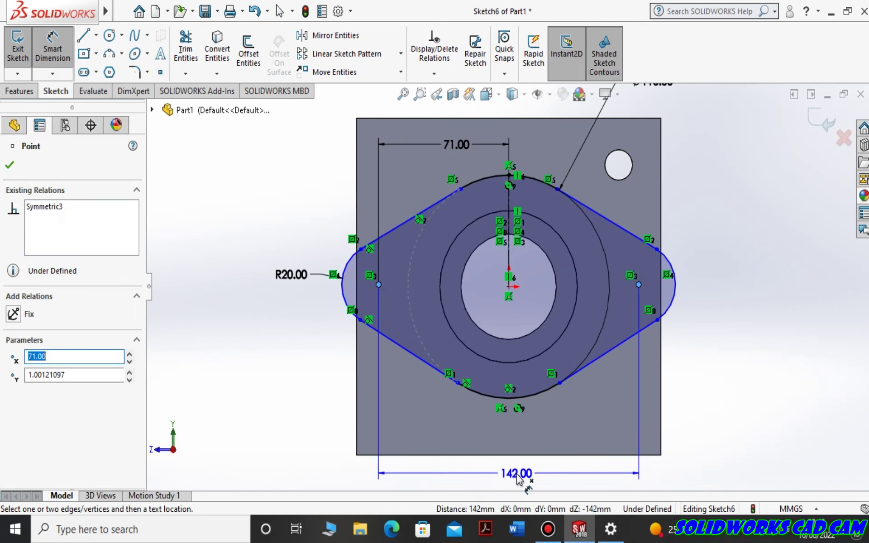
click(519, 479)
click(528, 179)
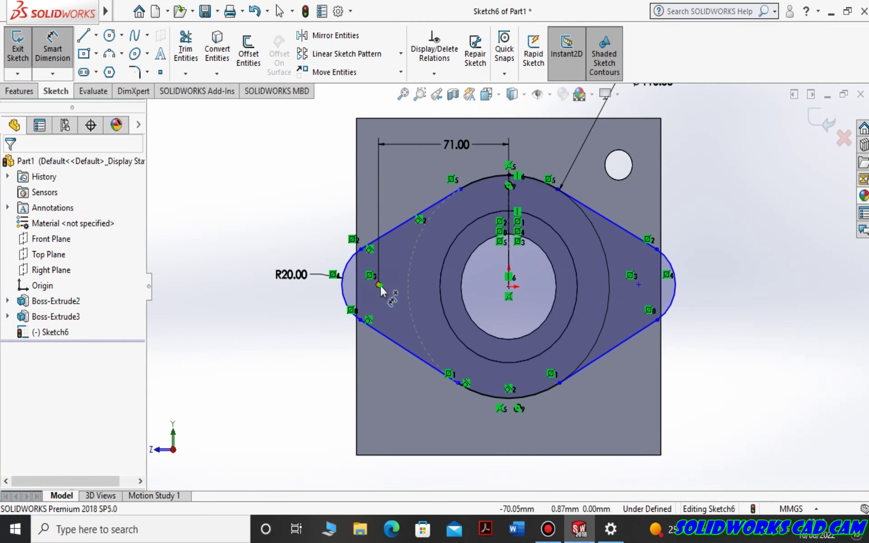
Draw hole circles centred on the left and right lobe centres.
click(379, 286)
click(109, 36)
click(379, 285)
click(393, 300)
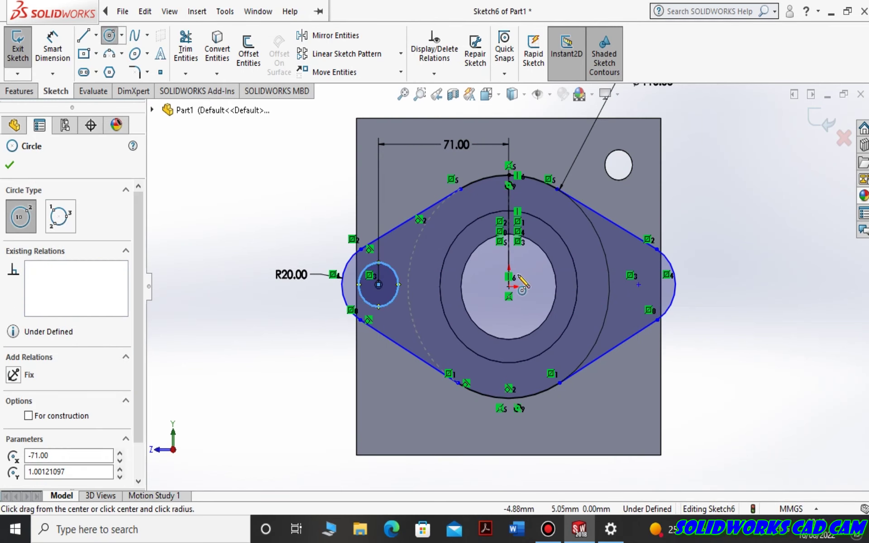
click(639, 285)
click(653, 299)
Dimension both lobe holes to Ø15 mm.
click(53, 50)
click(395, 298)
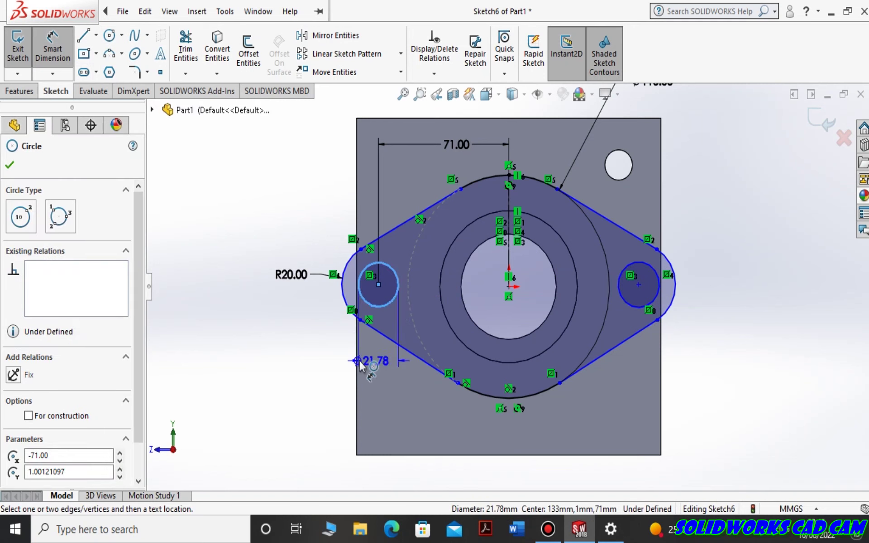
click(278, 317)
text(15)
key(Return)
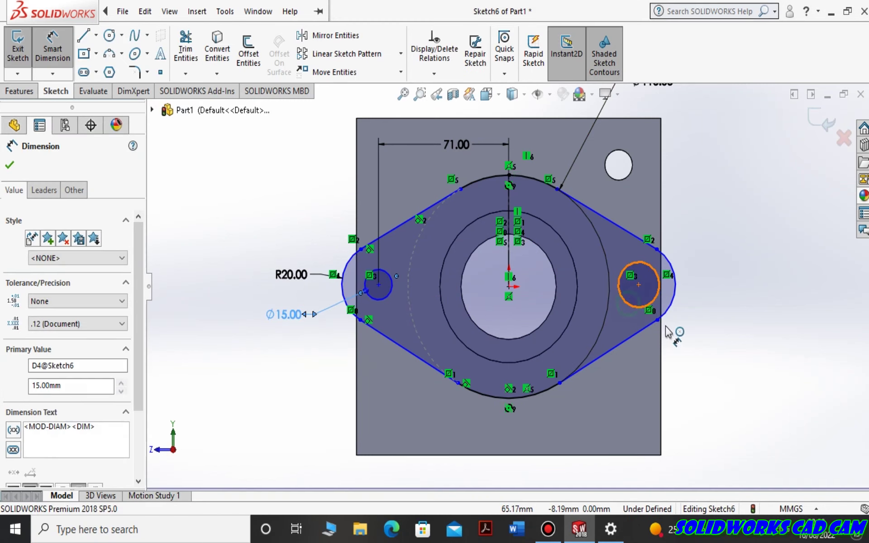
click(656, 299)
click(714, 289)
text(15)
key(Return)
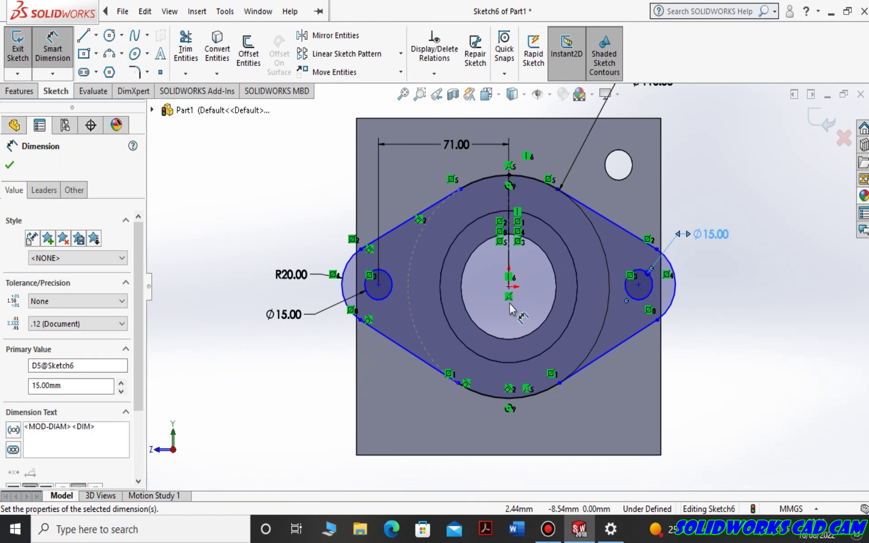
Align both hole centres horizontally with the part origin.
click(379, 284)
ctrl+click(509, 286)
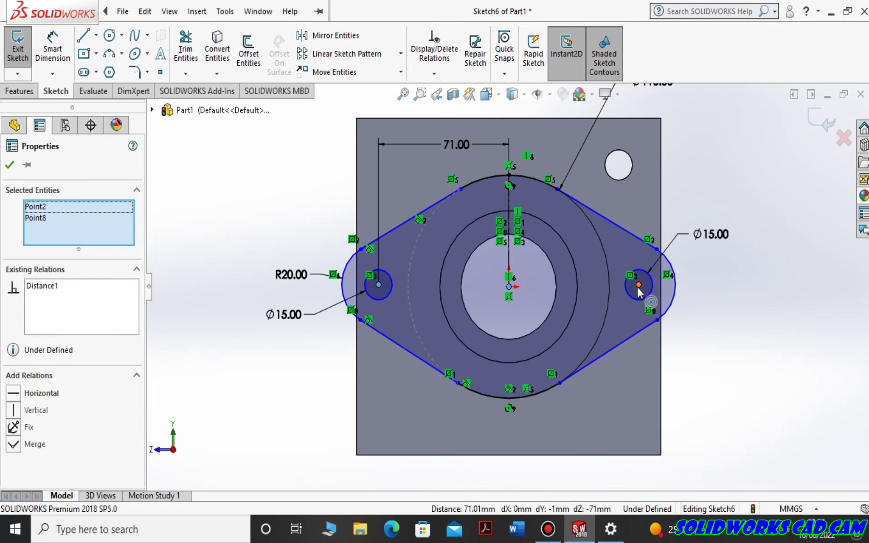
ctrl+click(638, 284)
click(674, 223)
click(715, 319)
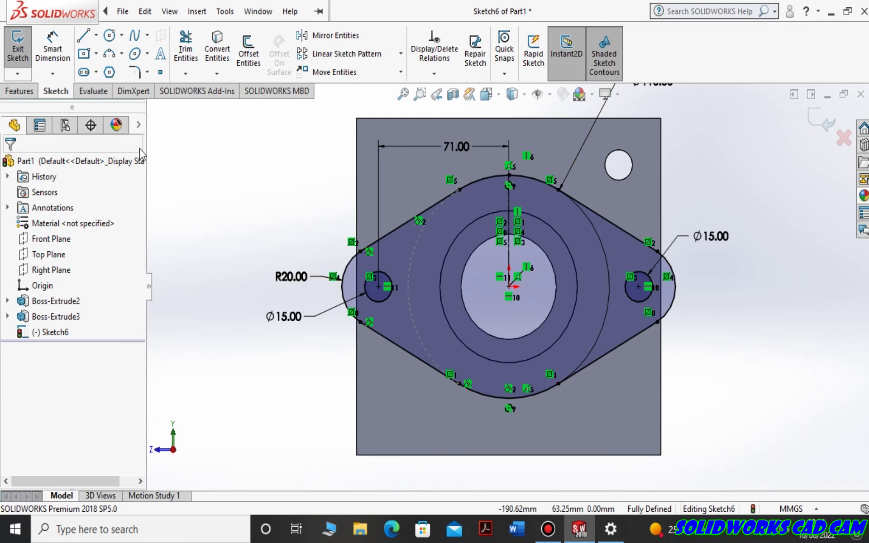
Dimension the inner bore circle to Ø52 mm.
click(19, 91)
click(18, 50)
click(26, 162)
click(56, 90)
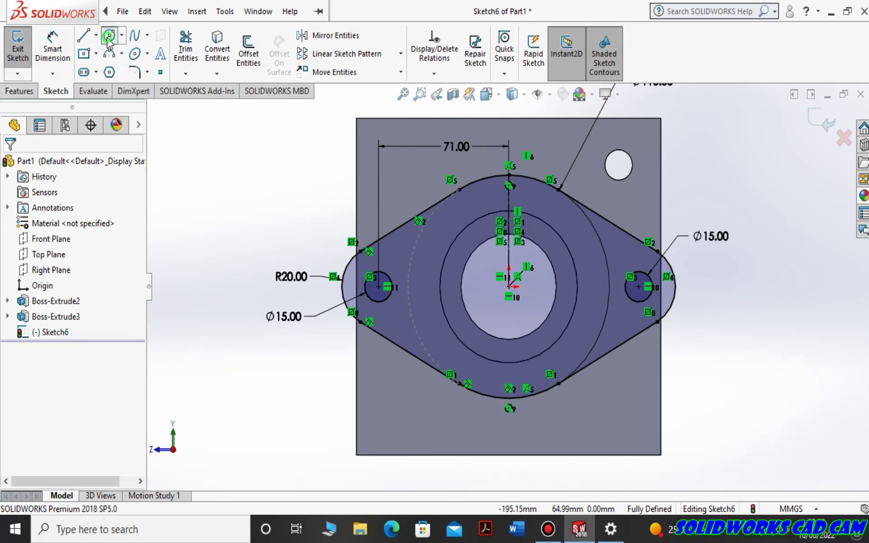
click(109, 36)
click(509, 286)
key(Escape)
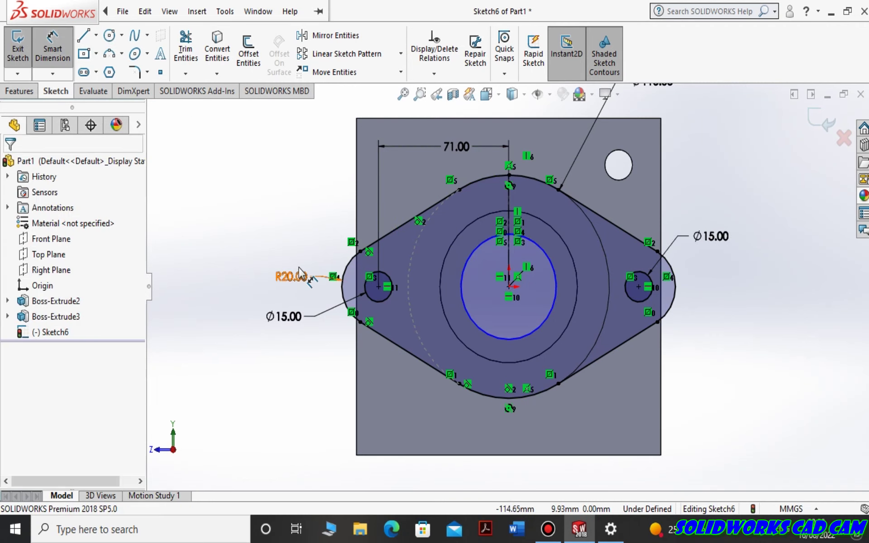
click(551, 312)
click(706, 389)
Extrude the flange sketch 10 mm thick and begin a sketch on its face.
click(19, 91)
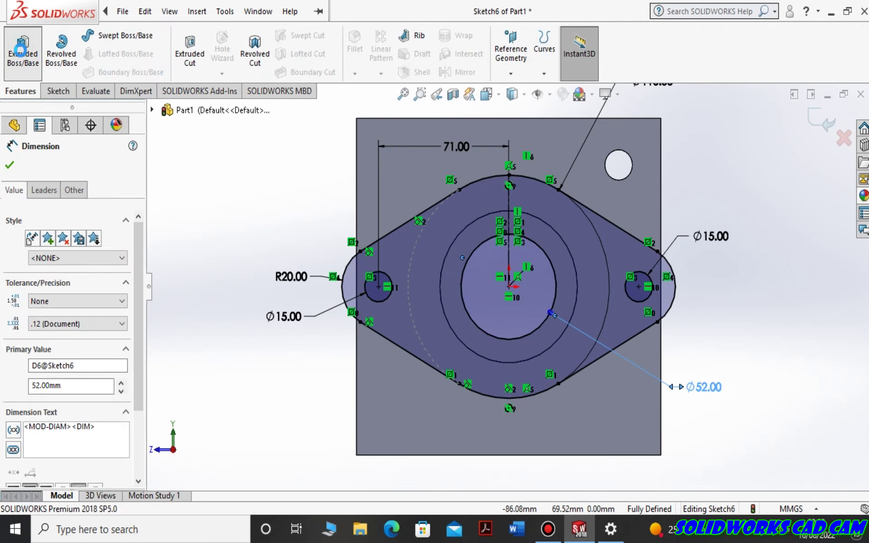
click(21, 49)
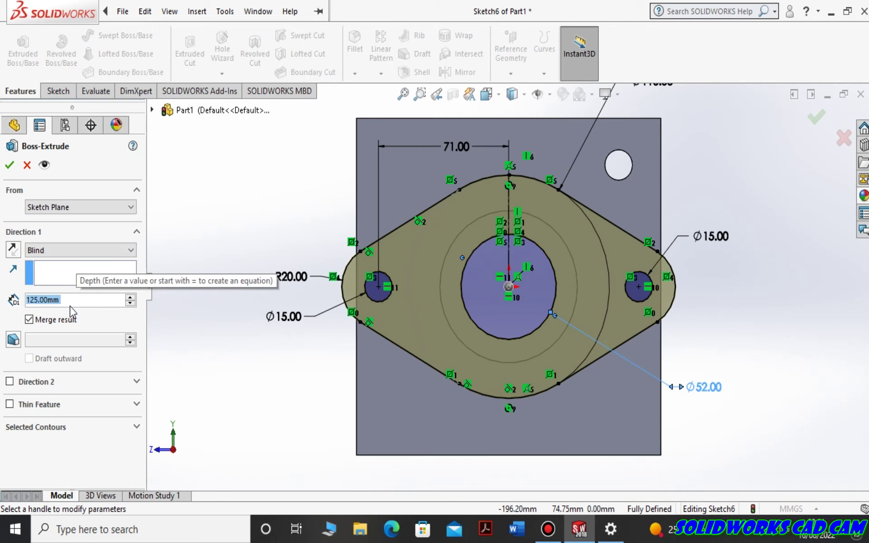
text(10)
key(Return)
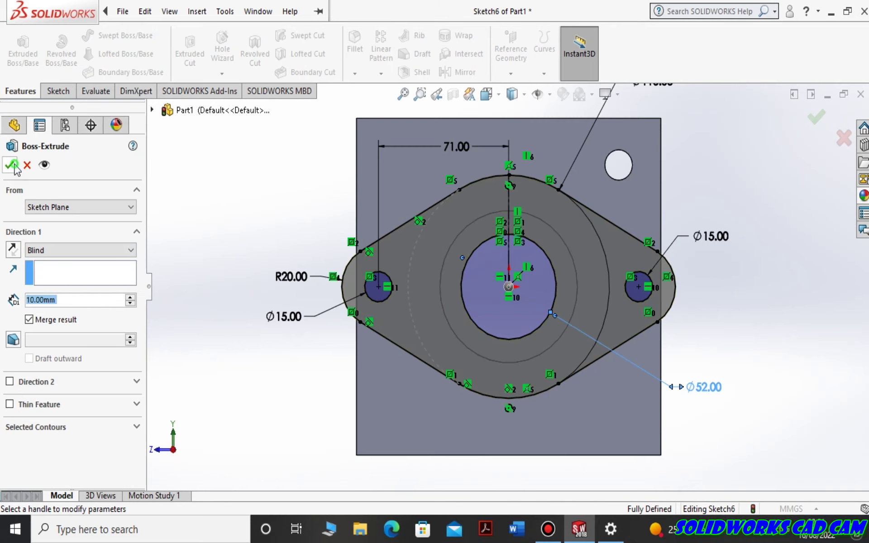
click(11, 165)
click(376, 312)
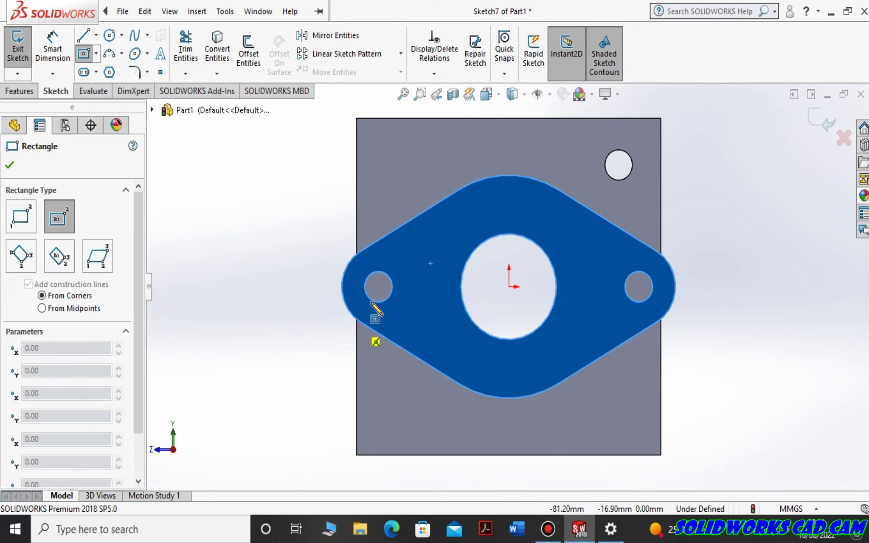
Draw a centre rectangle on the left hole and a vertical centerline through the origin.
click(400, 263)
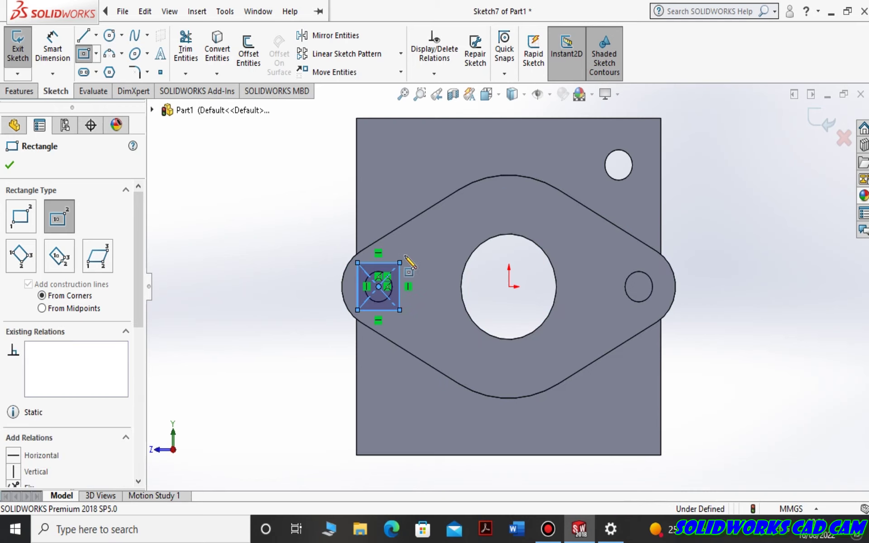
click(510, 287)
key(Escape)
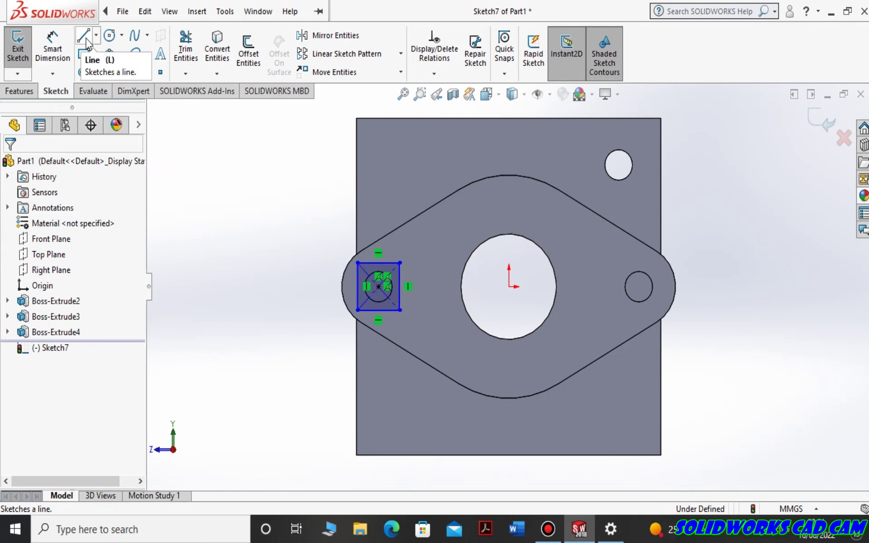
click(96, 35)
click(109, 68)
click(510, 286)
click(509, 209)
Dimension the rectangle 25 mm wide and 24 mm high.
click(53, 49)
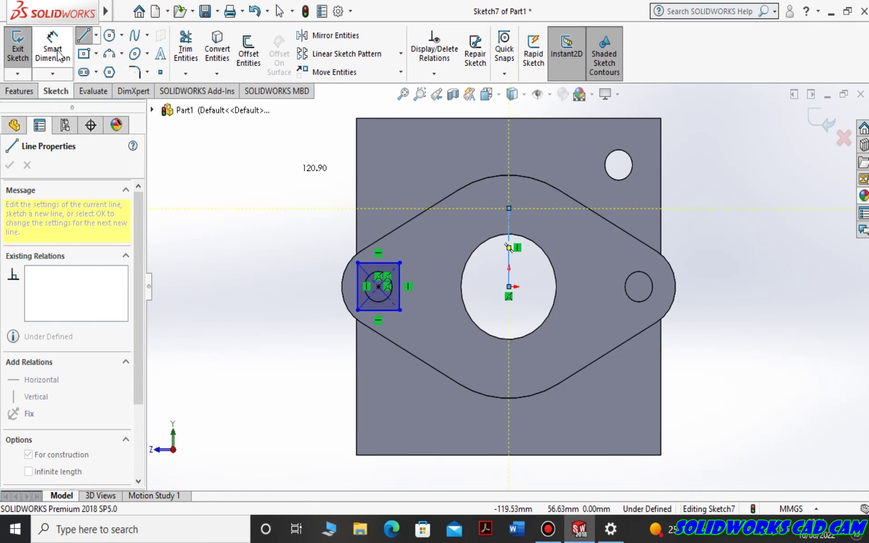
click(380, 262)
click(378, 216)
text(25)
key(Return)
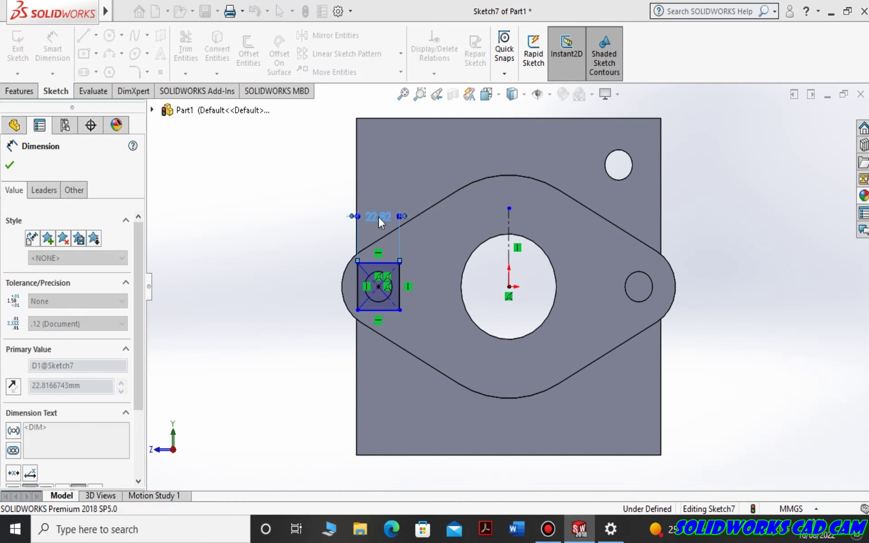
click(400, 287)
click(431, 291)
text(24)
key(Return)
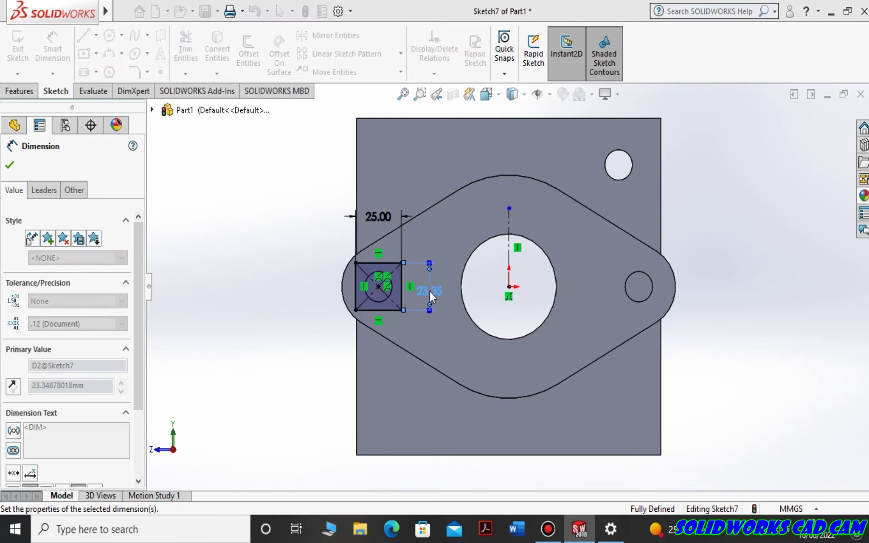
Mirror the rectangle's edges about the vertical centerline onto the right lobe.
click(312, 36)
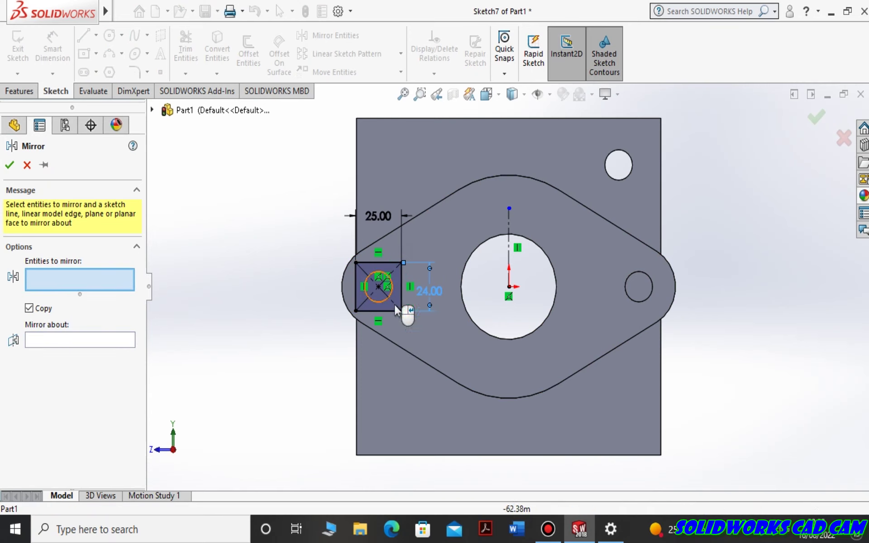
click(378, 263)
click(384, 272)
click(375, 287)
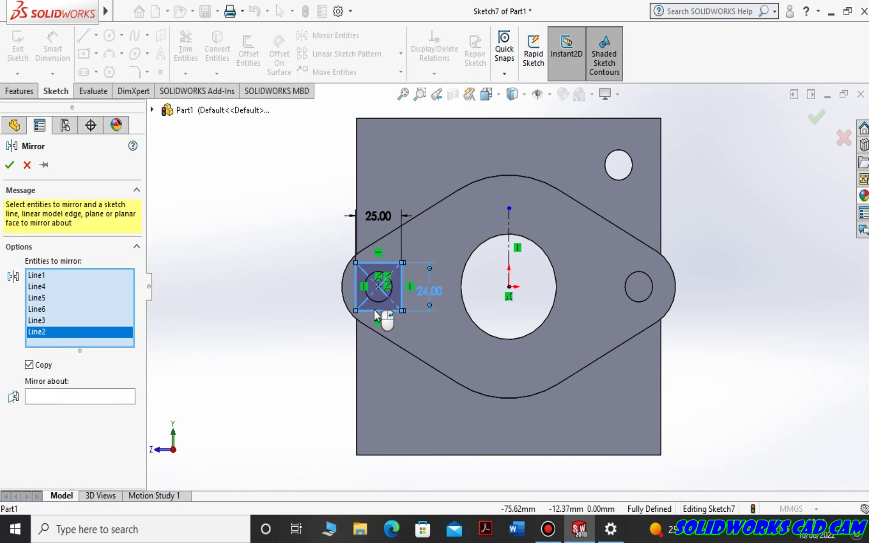
click(79, 396)
click(509, 252)
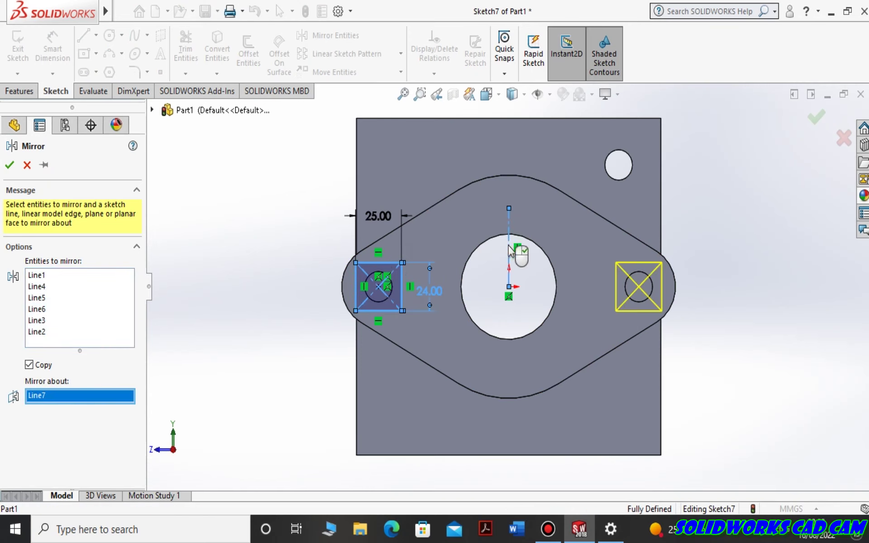
click(9, 165)
click(378, 287)
Draw circles on both holes inside the squares and dimension them Ø15.
click(109, 35)
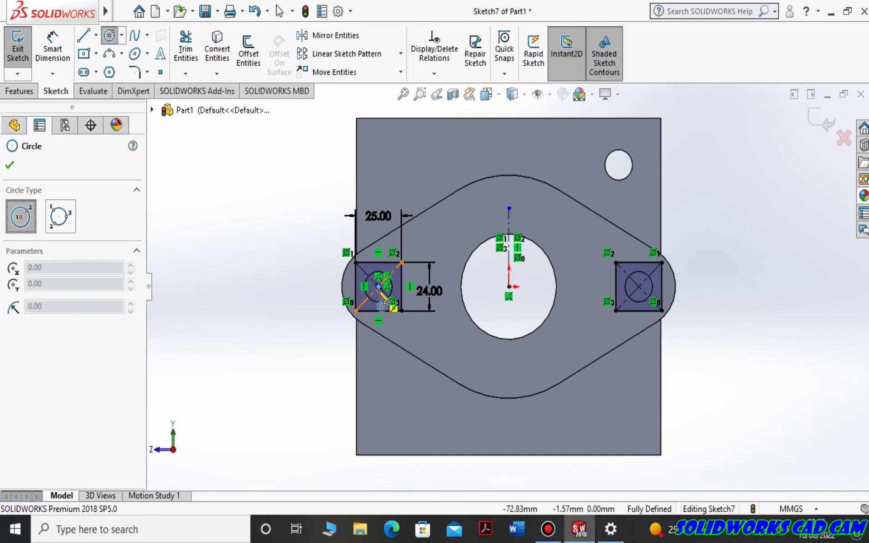
click(378, 287)
click(638, 286)
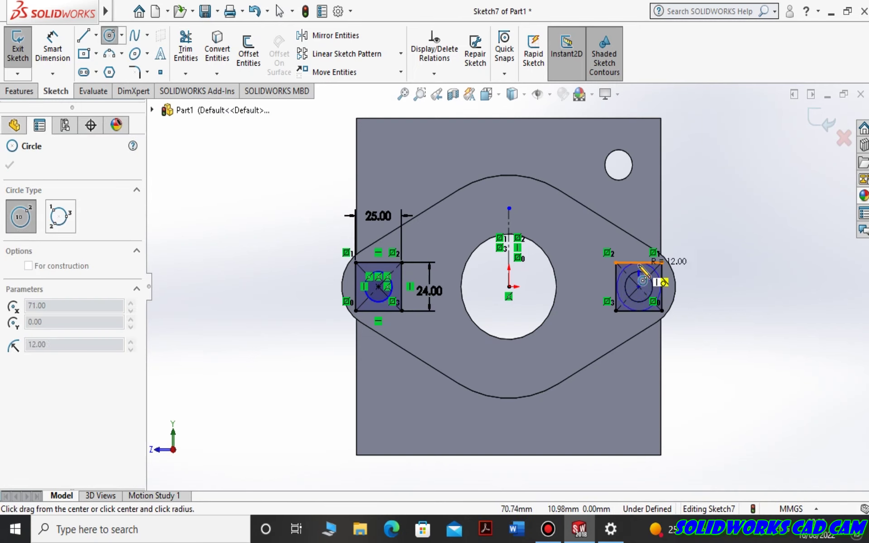
click(652, 289)
click(52, 45)
click(368, 296)
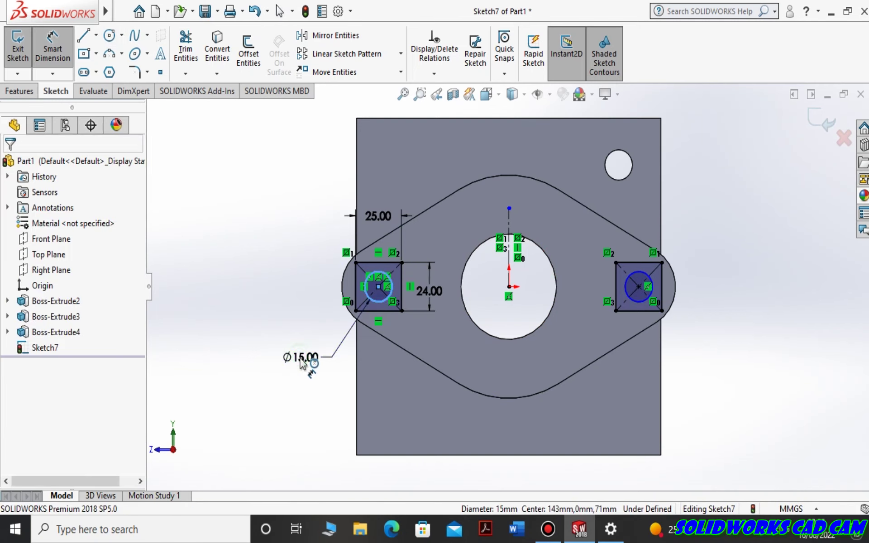
click(301, 362)
click(627, 290)
click(634, 329)
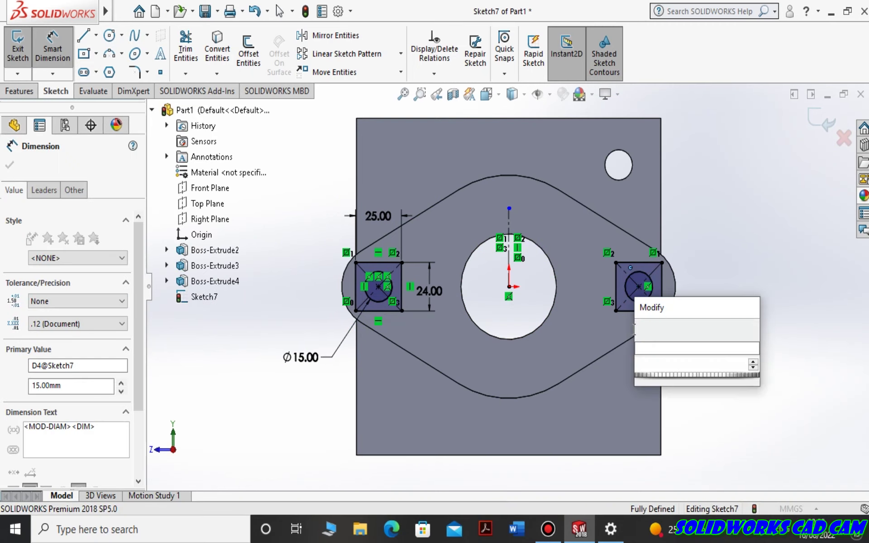
key(Return)
Extruded-cut the sketch 4 mm deep into the flange.
click(19, 91)
click(183, 55)
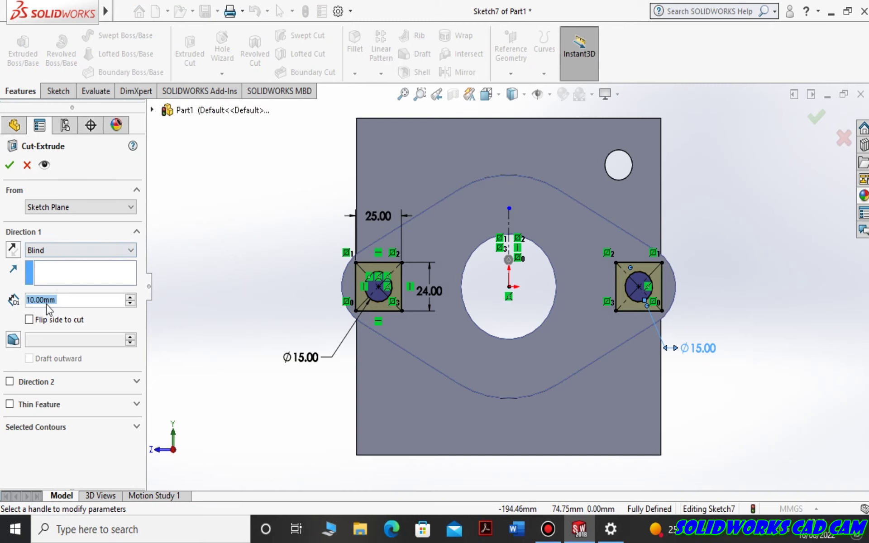
text(4)
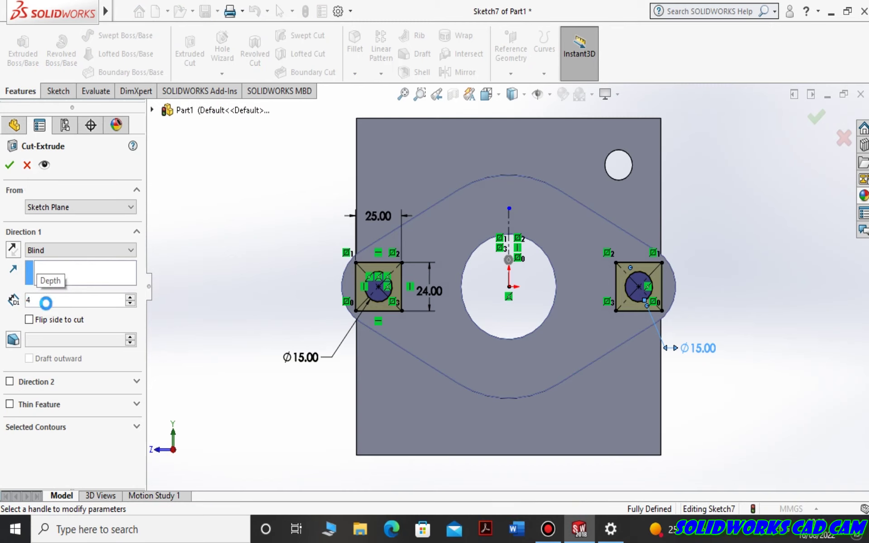
click(10, 166)
middle_drag(271, 317, 315, 350)
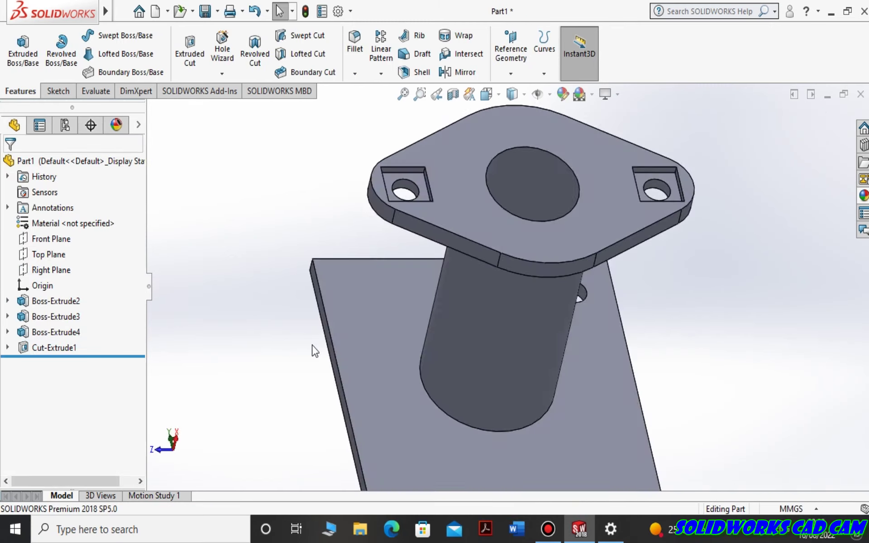
Rotate the view and start a fillet on the first base plate corner edge.
key(Left)
key(Up)
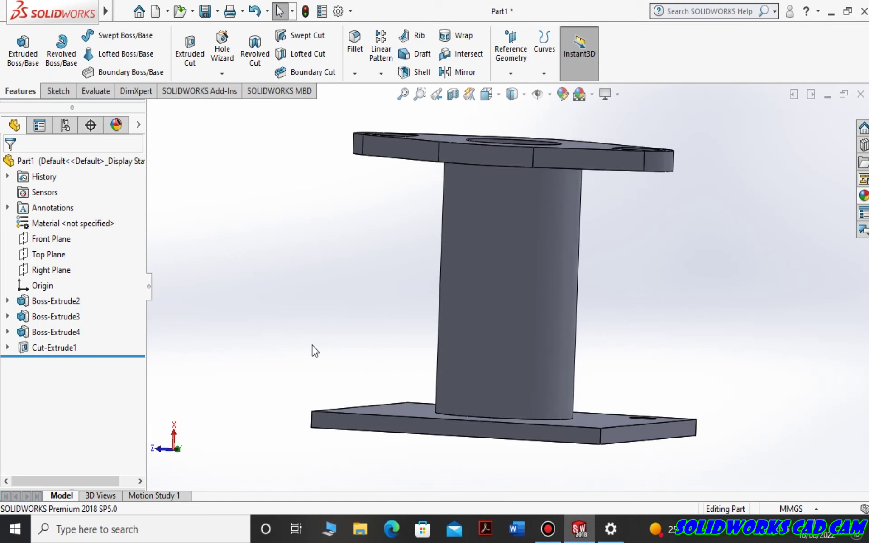
key(Down)
key(Down)
key(Down)
key(Left)
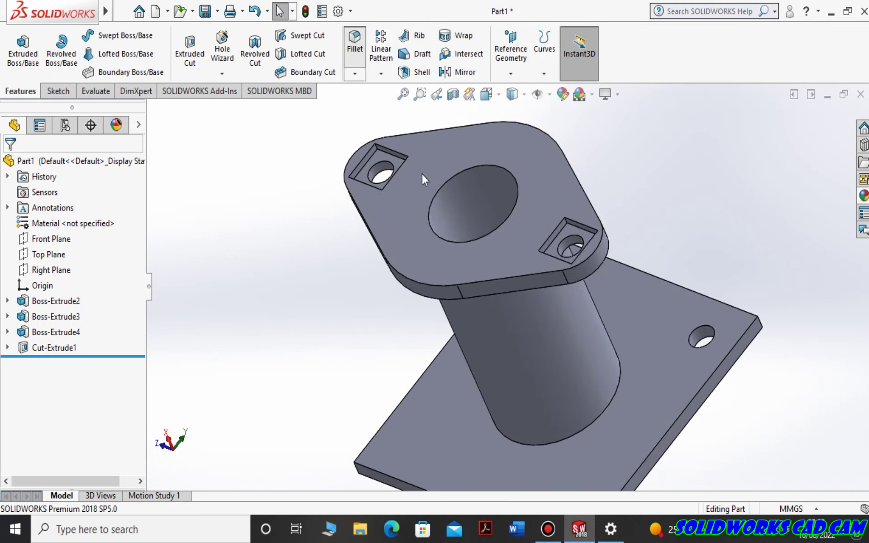
scroll(517, 242, down, 3)
click(580, 344)
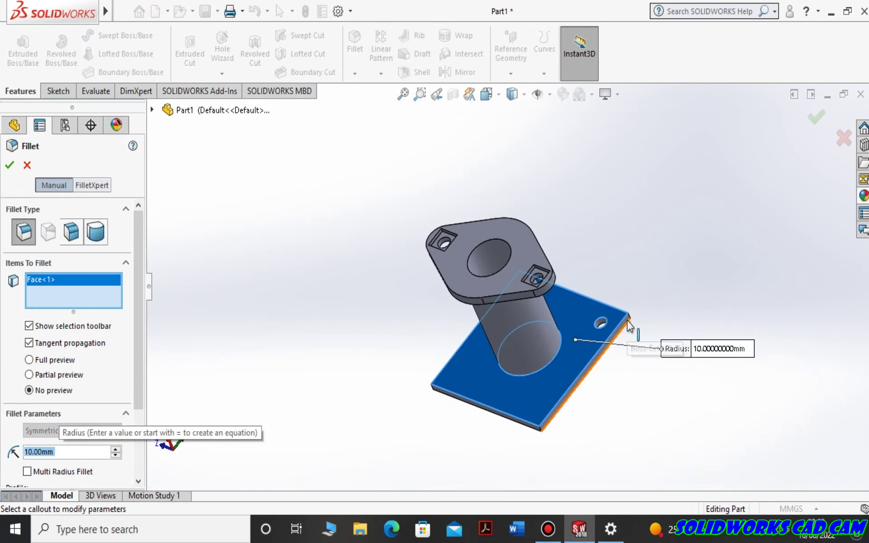
scroll(629, 326, down, 5)
click(571, 303)
click(431, 287)
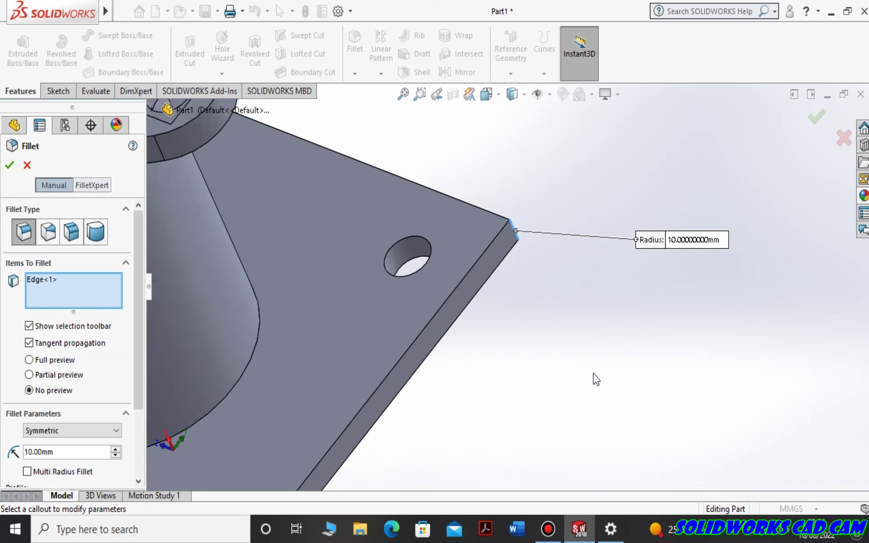
Add the other three plate corner edges and apply a 12 mm fillet radius.
scroll(596, 379, up, 5)
click(382, 442)
click(218, 376)
click(379, 434)
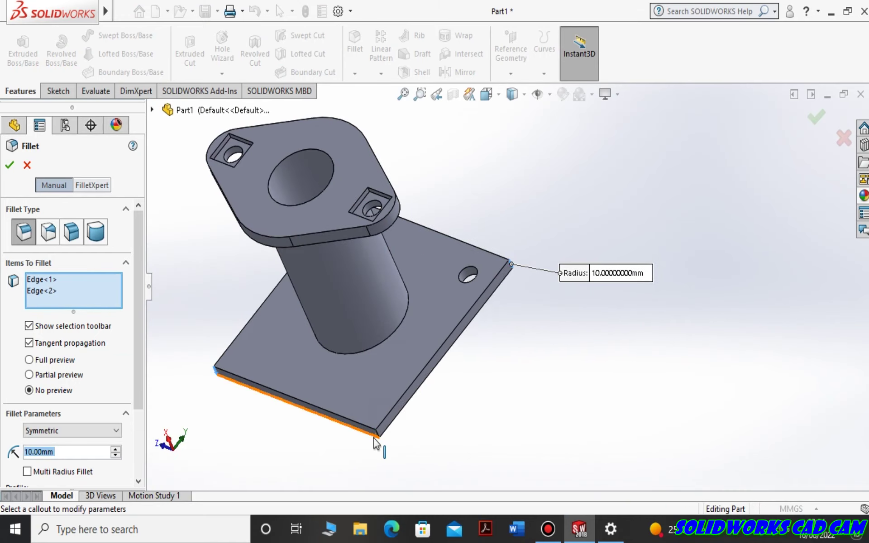
scroll(408, 408, down, 5)
click(436, 379)
scroll(448, 383, up, 5)
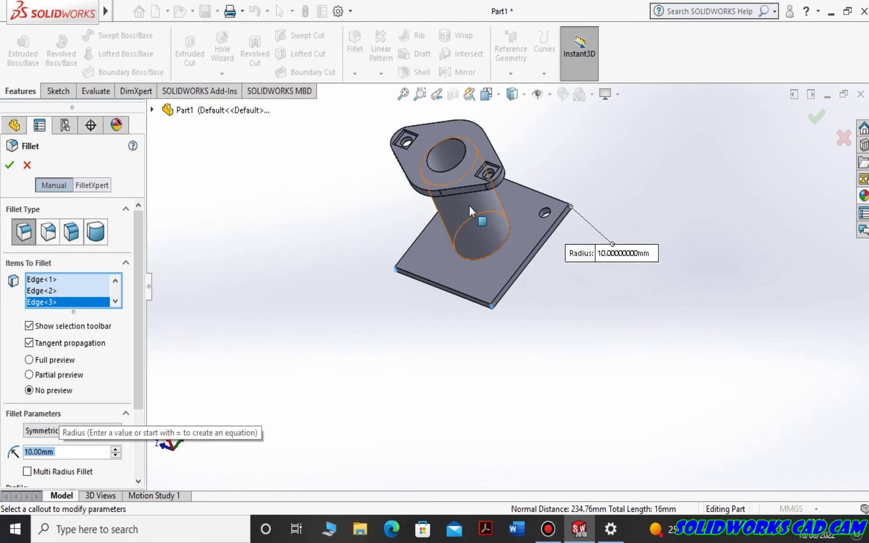
middle_drag(588, 151, 593, 150)
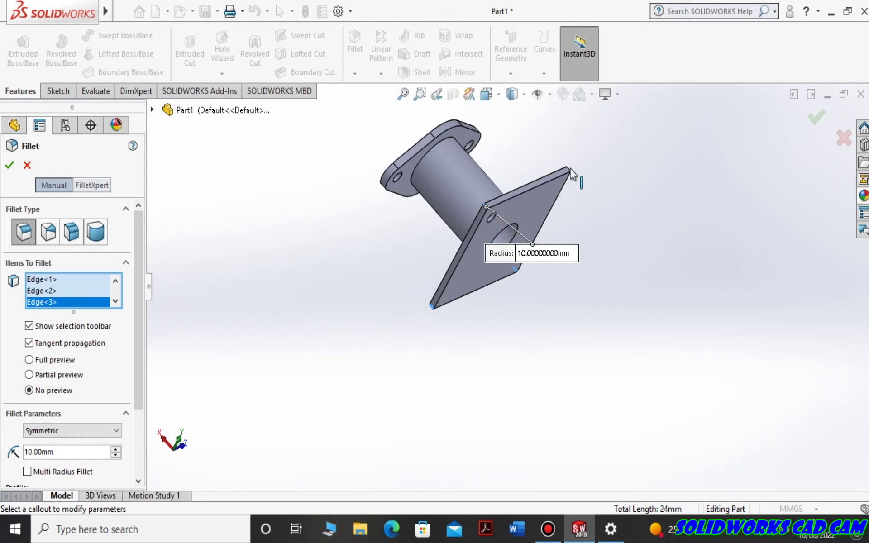
scroll(573, 173, down, 5)
click(526, 252)
scroll(81, 391, down, 3)
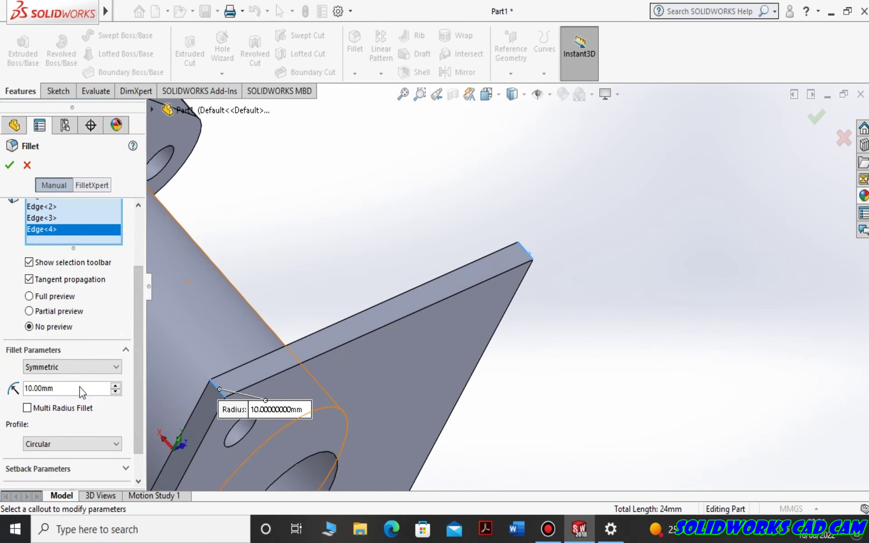
double_click(78, 389)
text(12)
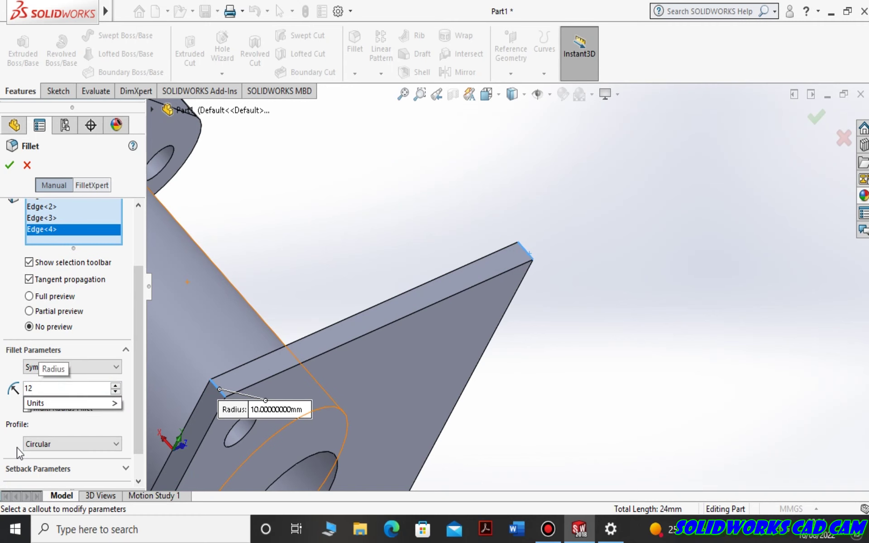
key(ctrl+7)
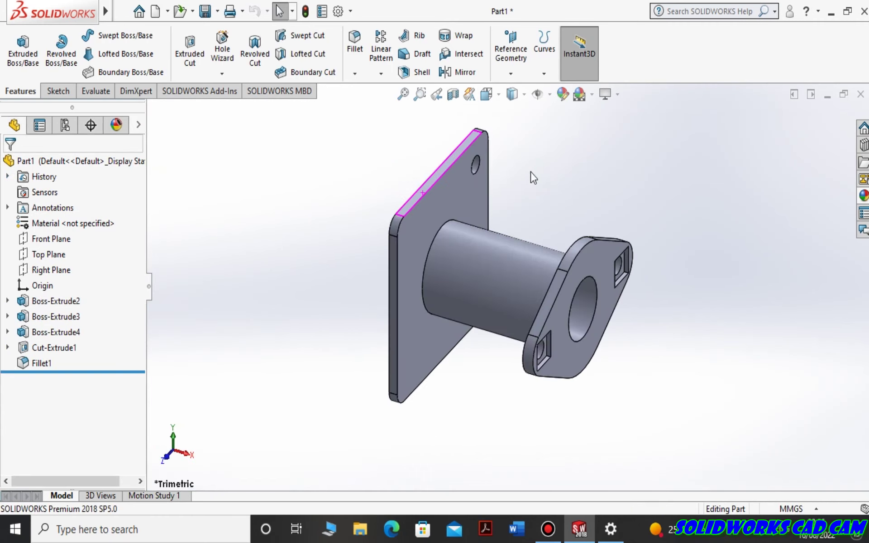
Switch to a dimetric view and open Boss-Extrude2's sketch, Sketch4, for editing.
click(486, 94)
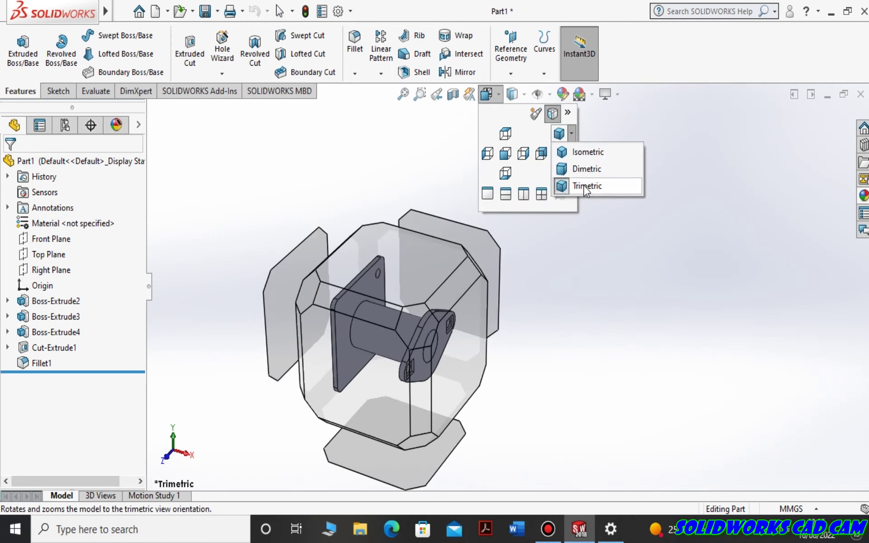
click(570, 168)
click(56, 301)
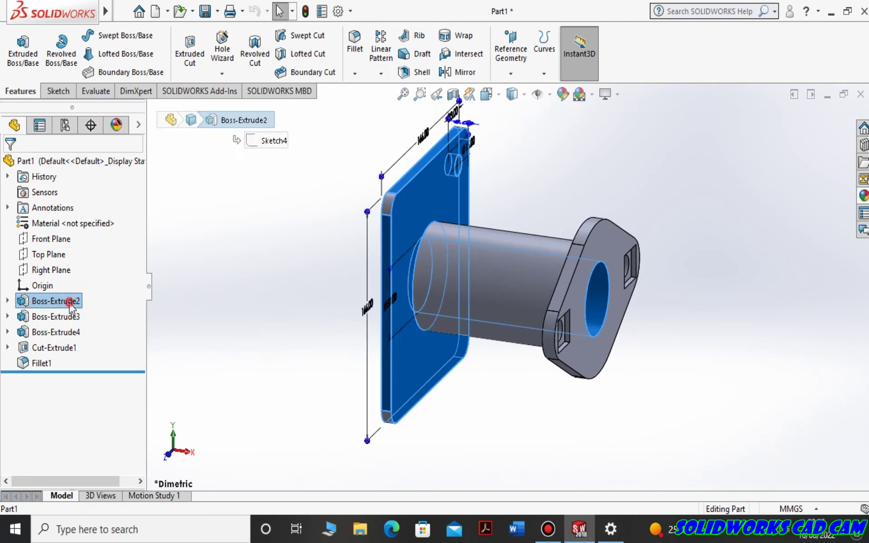
click(84, 219)
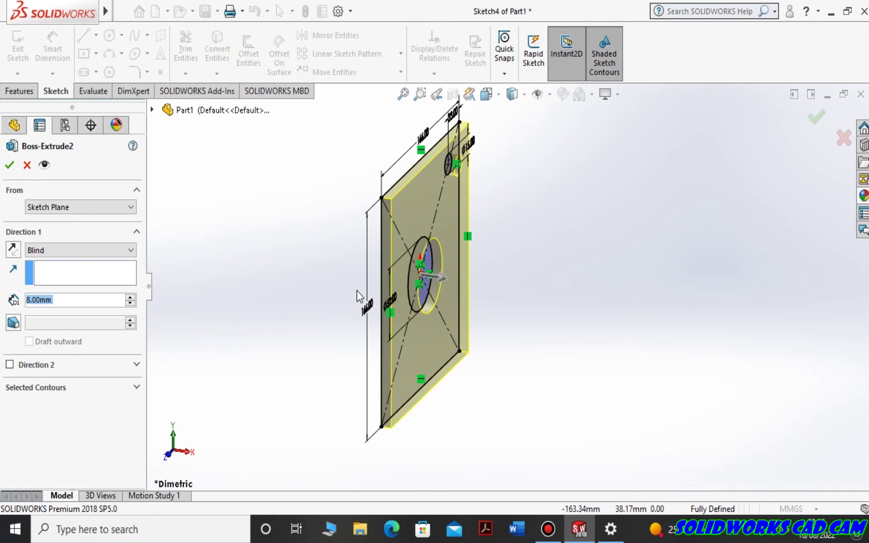
click(11, 165)
click(55, 301)
click(83, 223)
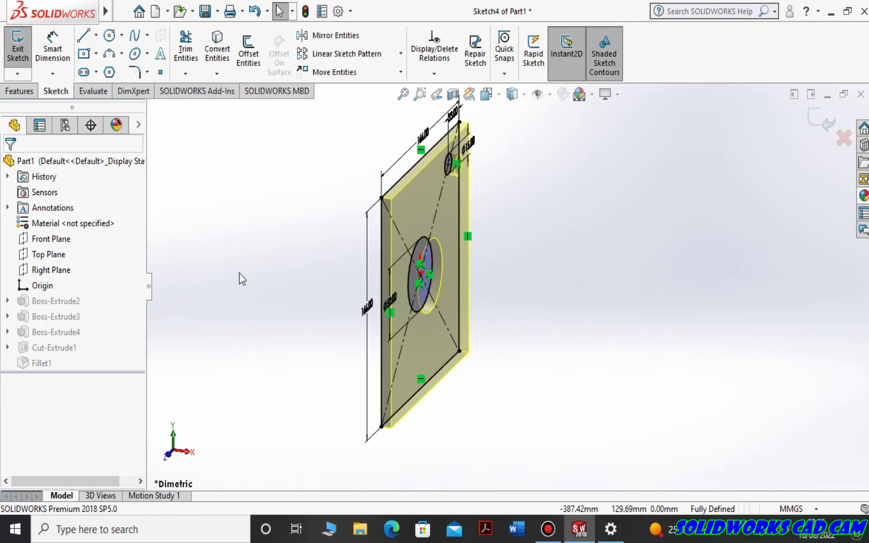
Pattern the corner hole 2 × 2 at 120 mm spacing, exit the sketch, view isometric.
click(360, 57)
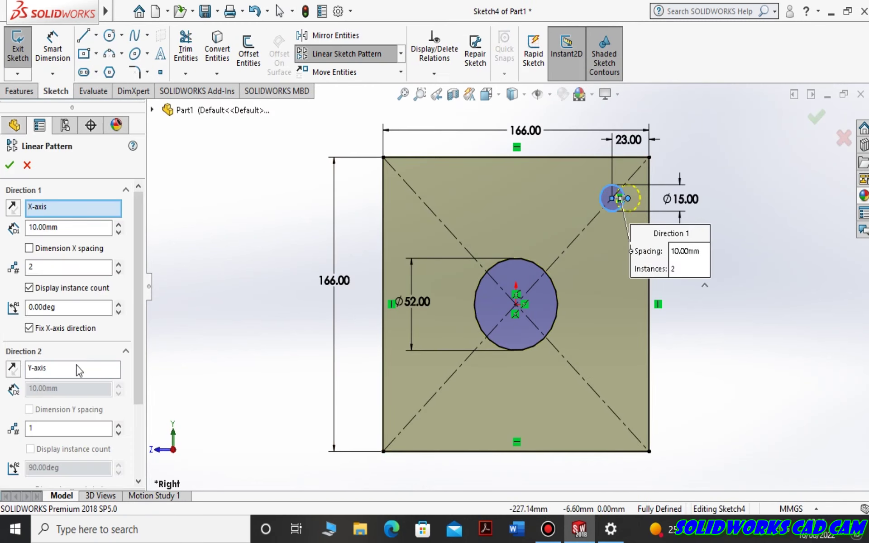
click(12, 209)
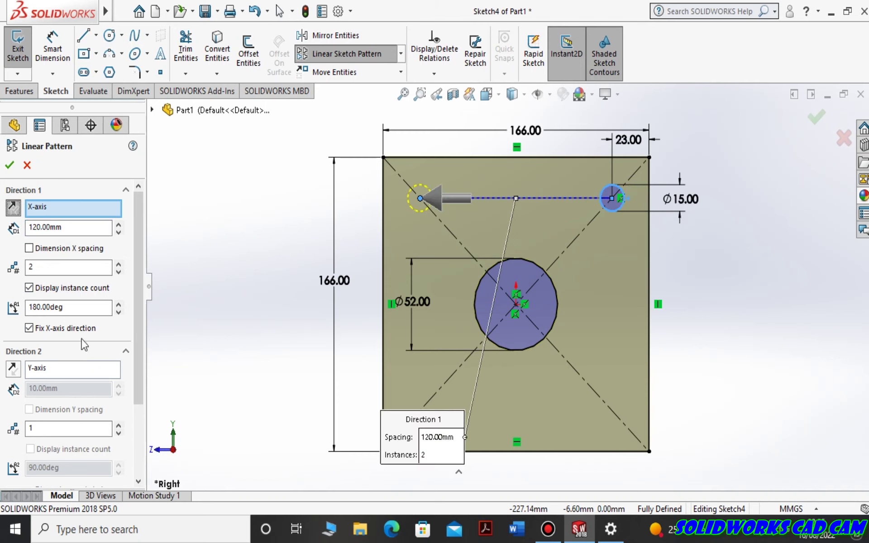
text(2)
click(13, 372)
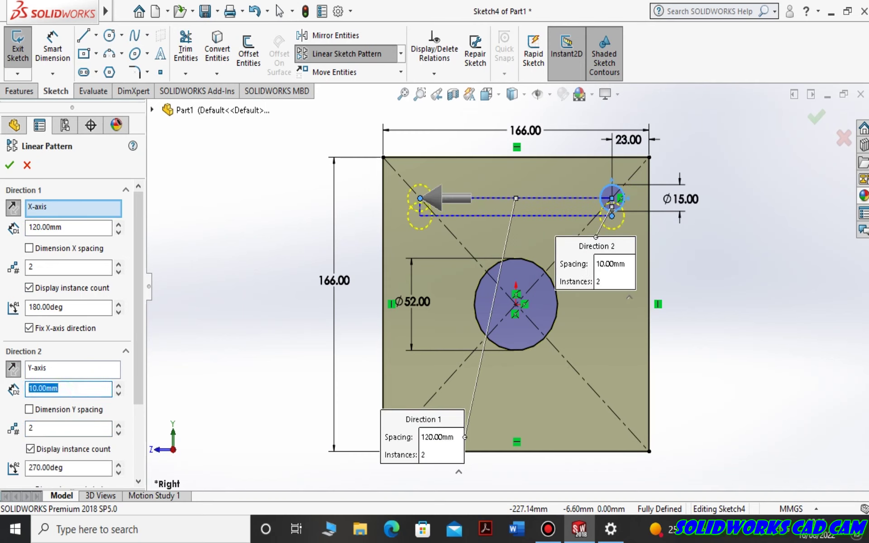
text(120)
key(Return)
click(10, 166)
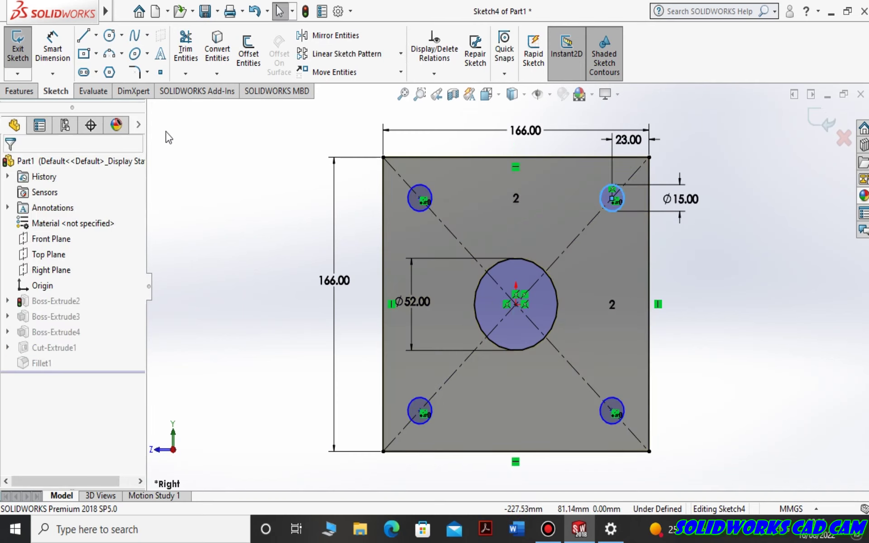
click(821, 120)
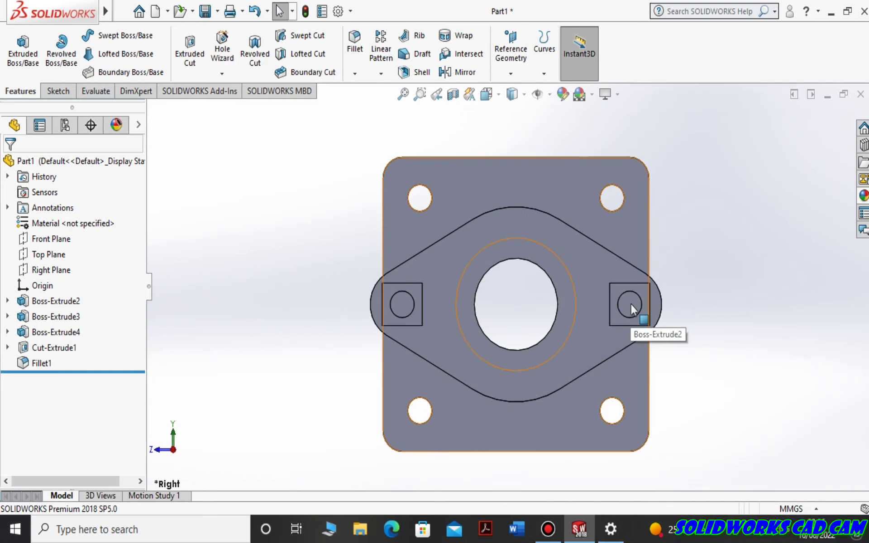
key(ctrl+7)
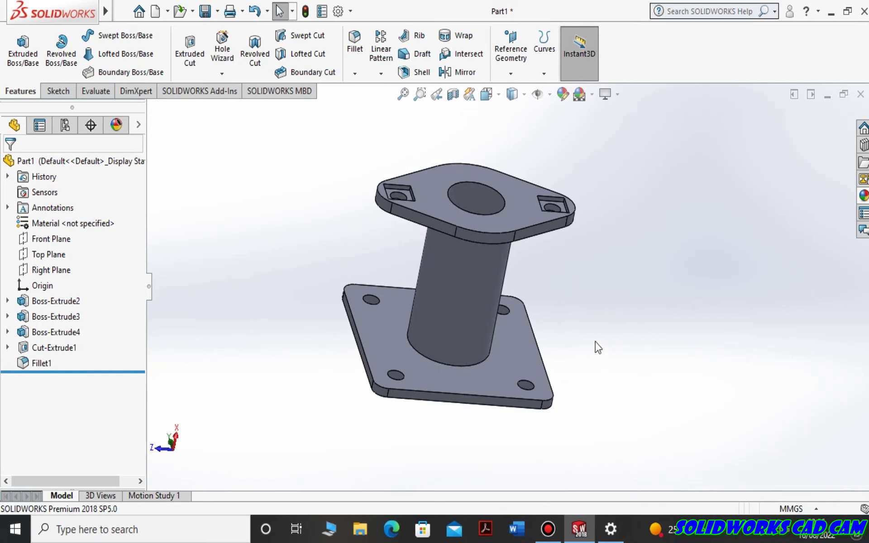
Apply a teal appearance to Part1, then reopen and pin the appearance editor.
click(150, 286)
scroll(516, 282, down, 3)
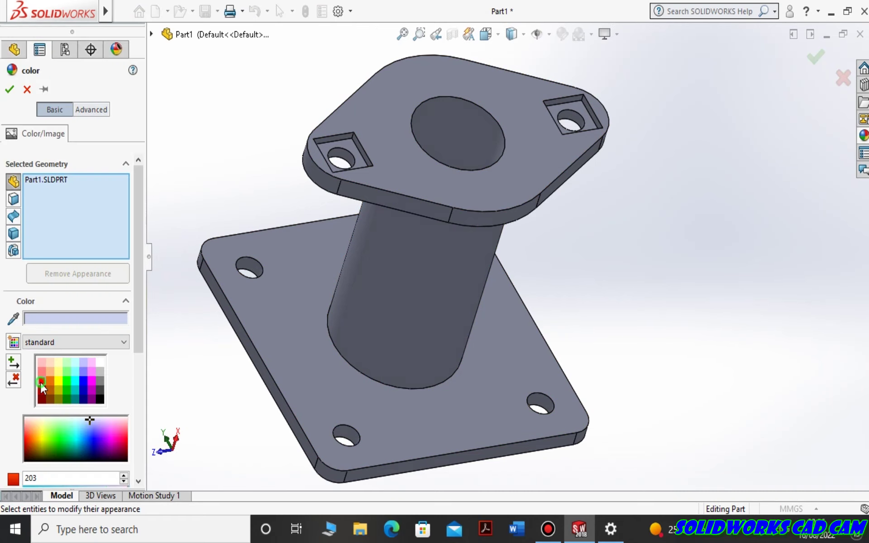
click(48, 375)
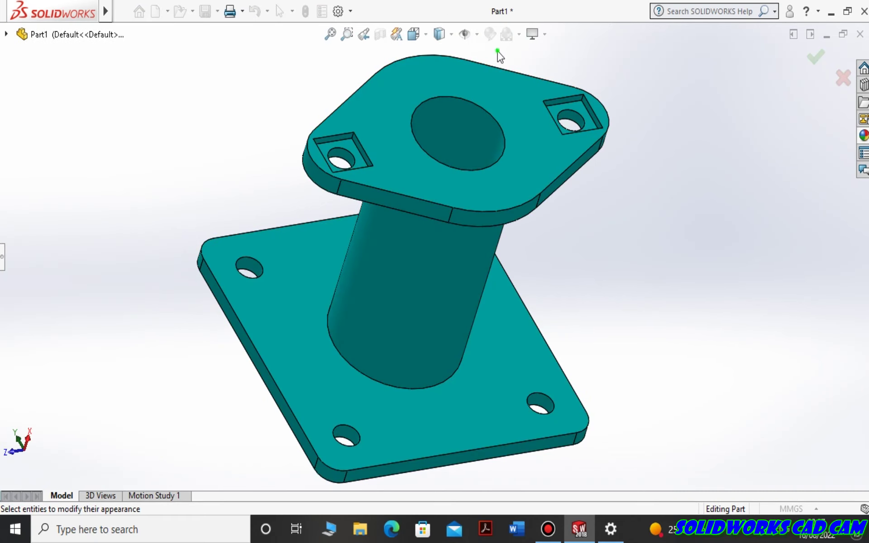
click(489, 36)
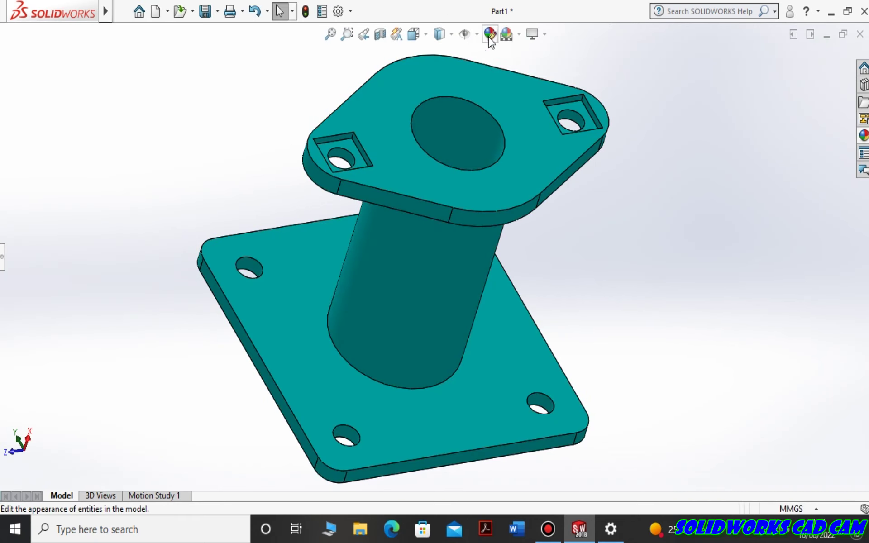
click(3, 258)
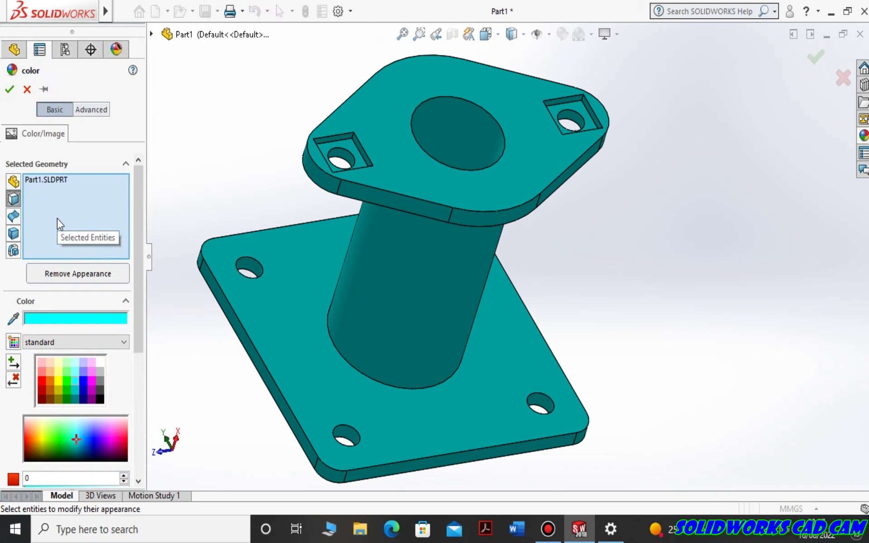
click(44, 89)
click(9, 89)
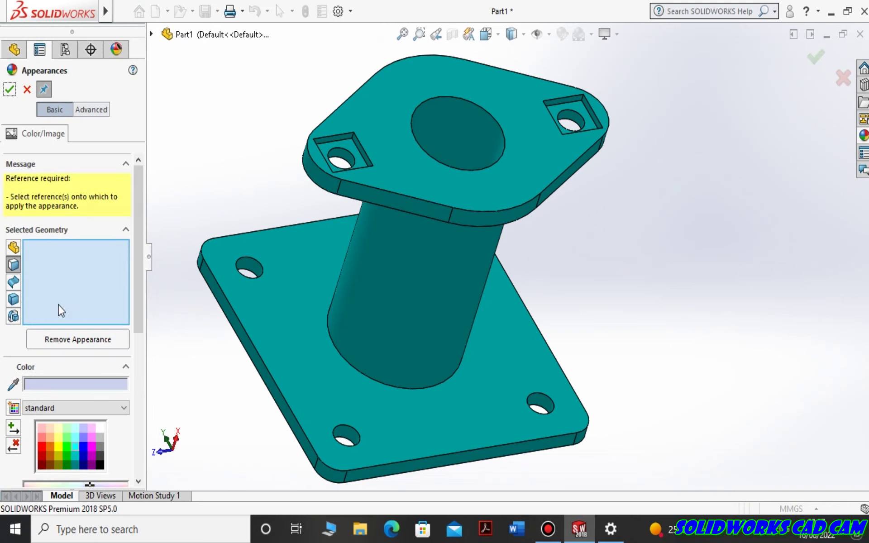
Colour the central bore, both flange holes and all base plate holes dark red.
click(59, 441)
click(451, 129)
click(340, 158)
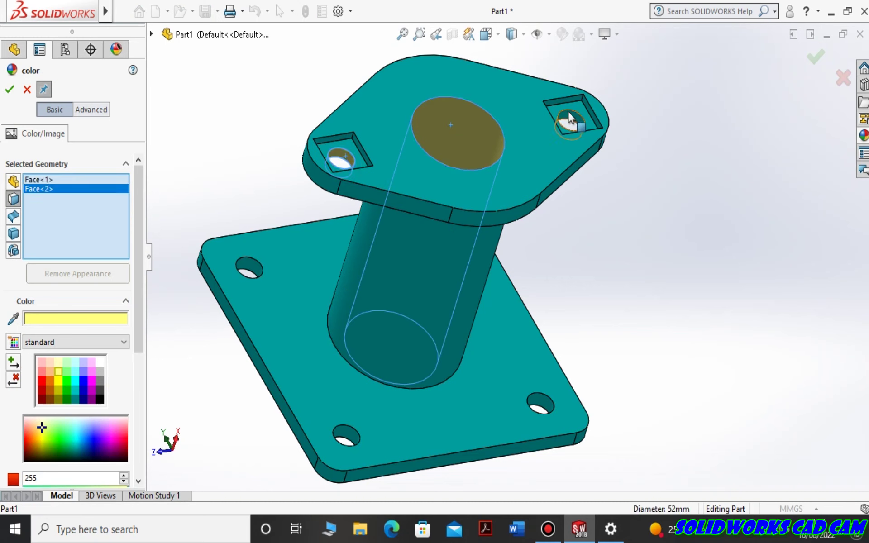
click(569, 121)
click(248, 272)
click(346, 435)
click(540, 403)
middle_drag(548, 405, 627, 350)
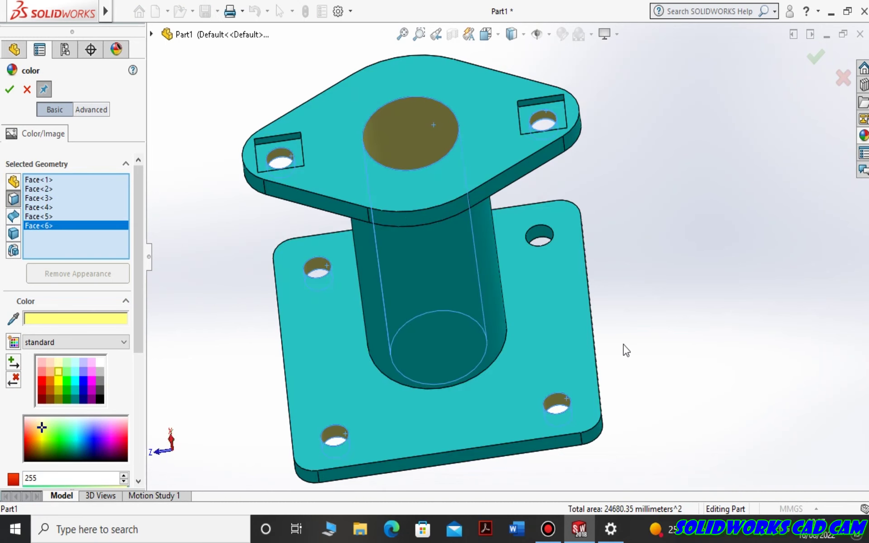
click(543, 236)
middle_drag(543, 236, 510, 231)
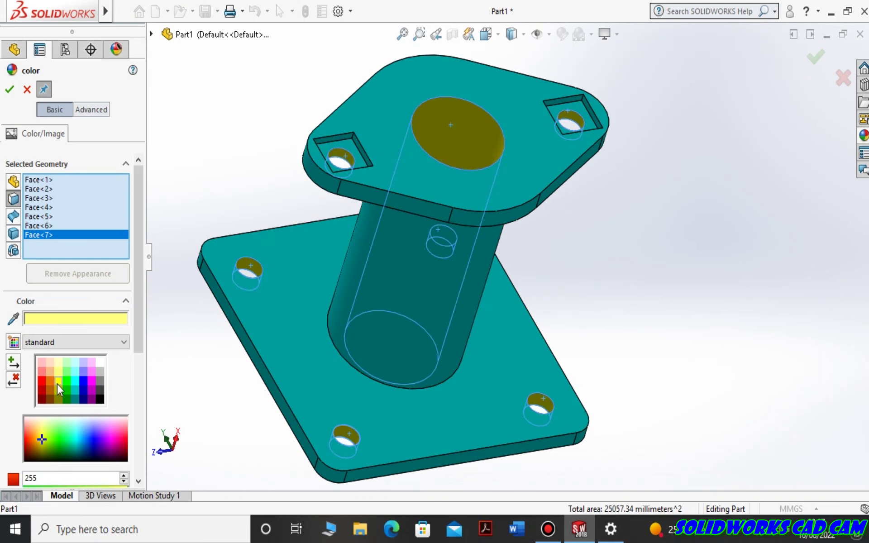
click(58, 393)
click(58, 369)
click(9, 89)
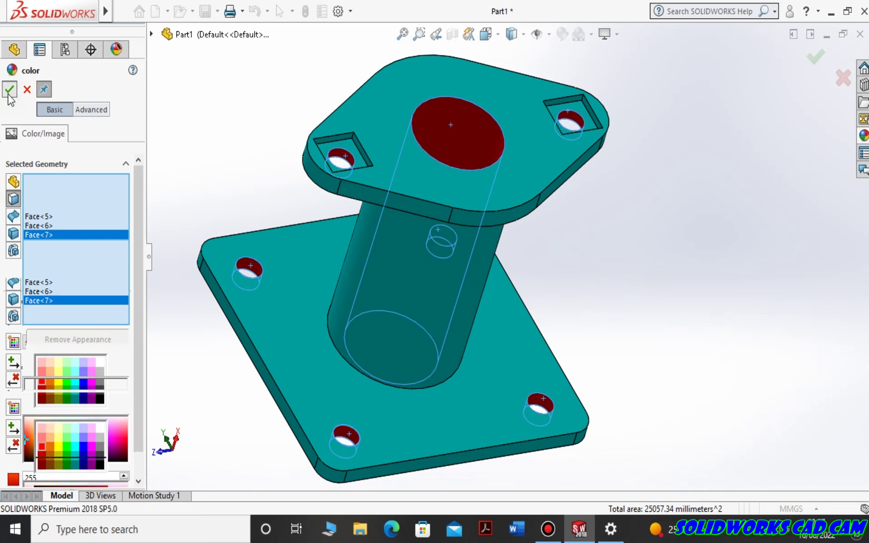
Colour all faces of the two square flange recesses green.
click(339, 140)
click(355, 173)
mouse_move(262, 123)
middle_down()
mouse_move(243, 151)
mouse_move(265, 288)
mouse_move(222, 172)
middle_up()
click(243, 151)
click(260, 290)
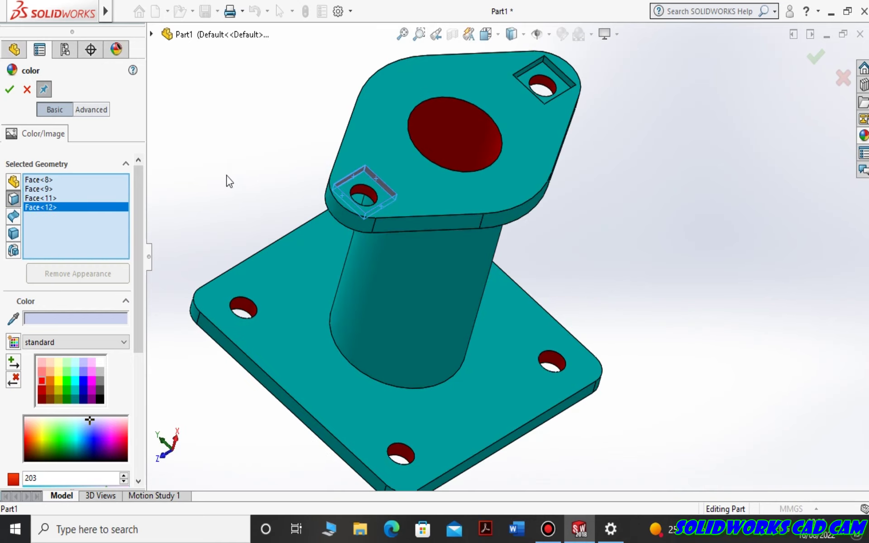
click(531, 64)
click(562, 76)
mouse_move(562, 75)
middle_down()
mouse_move(670, 87)
mouse_move(534, 87)
mouse_move(546, 322)
middle_up()
click(535, 87)
click(546, 322)
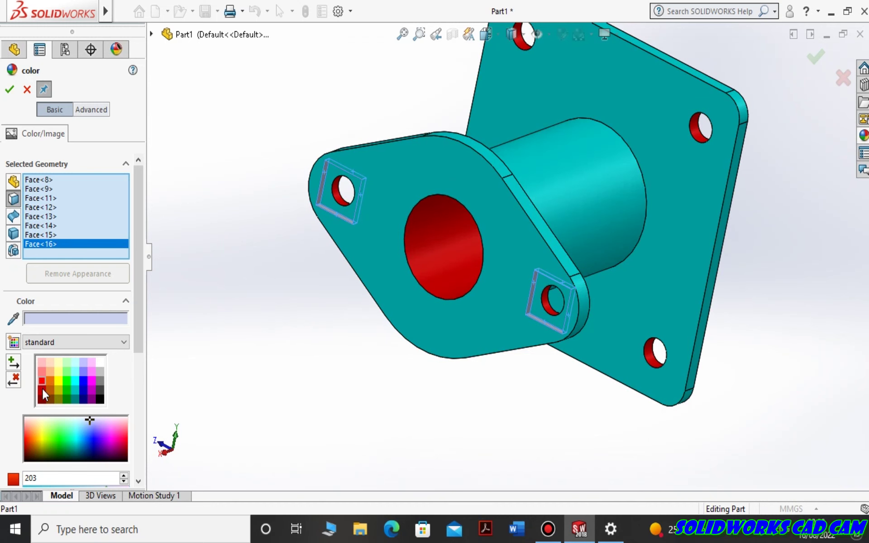
click(85, 384)
click(67, 382)
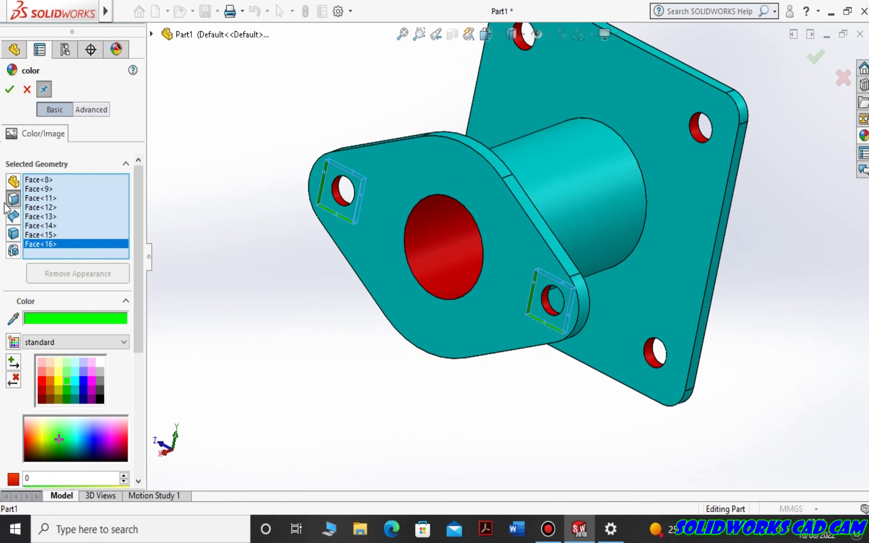
click(9, 91)
Close the appearance editor and zoom to fit the whole part.
middle_drag(262, 194, 335, 227)
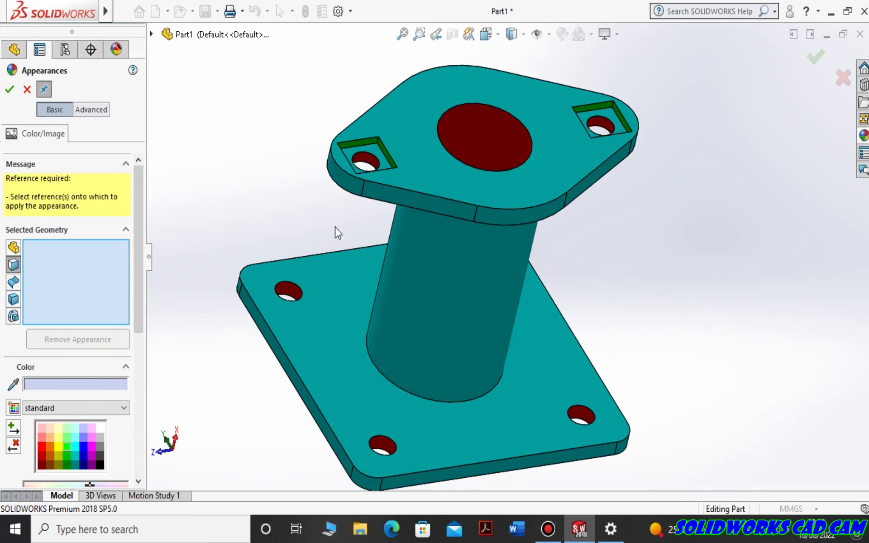
click(27, 91)
key(f)
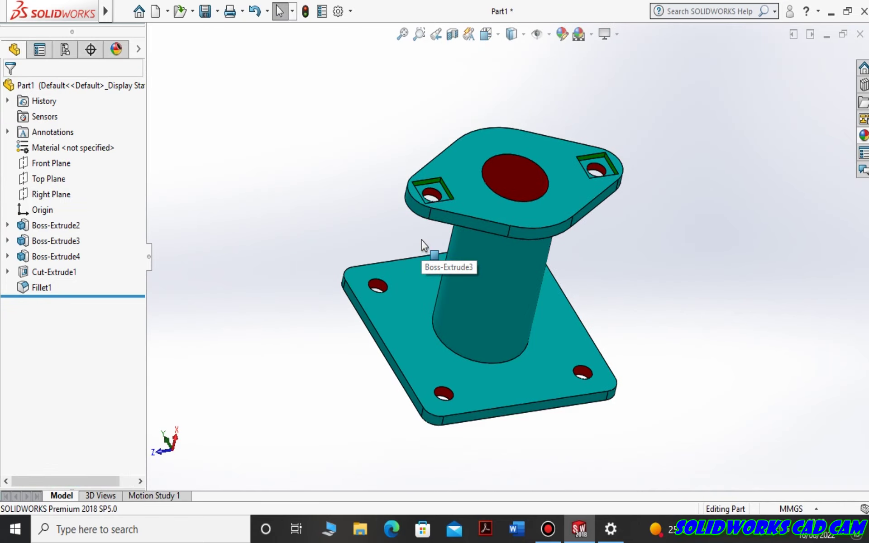
Switch the display style to Shaded With Edges and rotate the part toward the opposite flange.
click(511, 34)
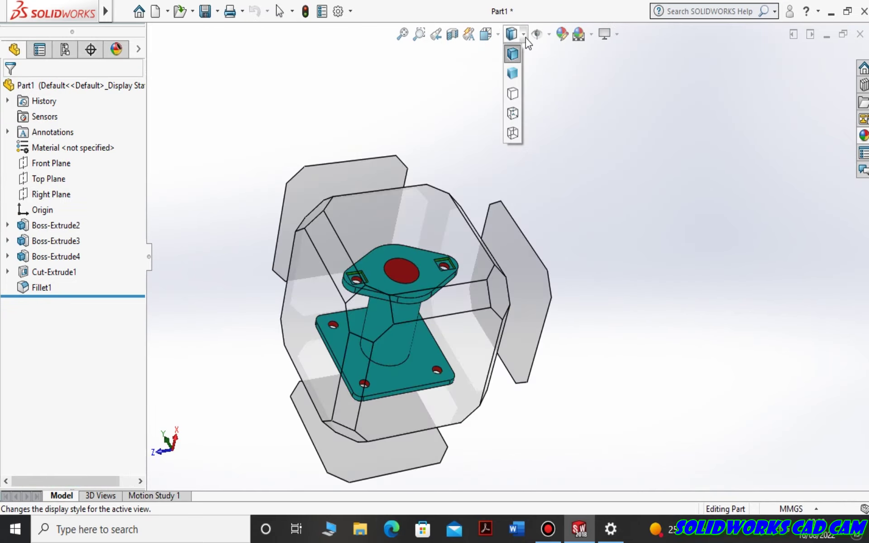
click(518, 73)
click(523, 34)
click(511, 111)
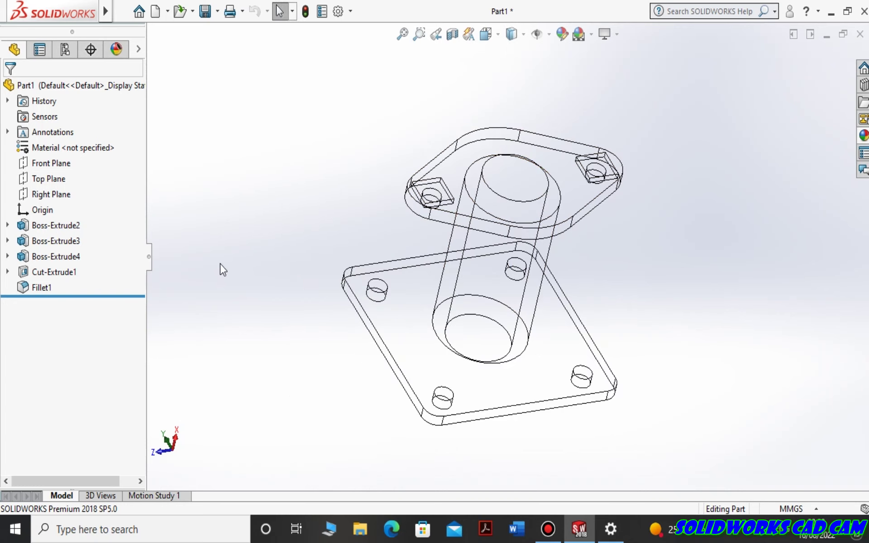
click(513, 53)
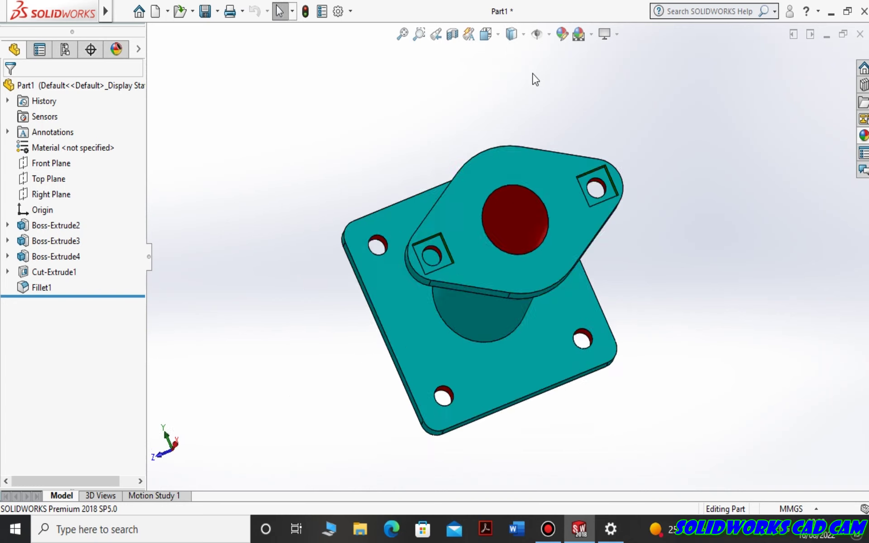
key(Up)
key(Up)
key(Up)
key(Up)
key(Up)
key(Up)
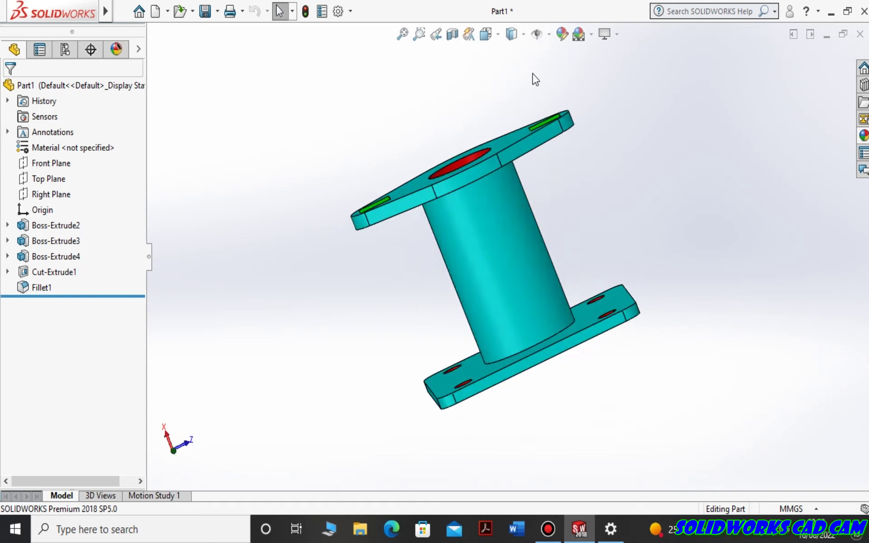
key(Up)
key(Up)
key(Up)
right_click(62, 279)
In the top flange's Sketch6, draw a circle around the bore and dimension it Ø75.
click(49, 257)
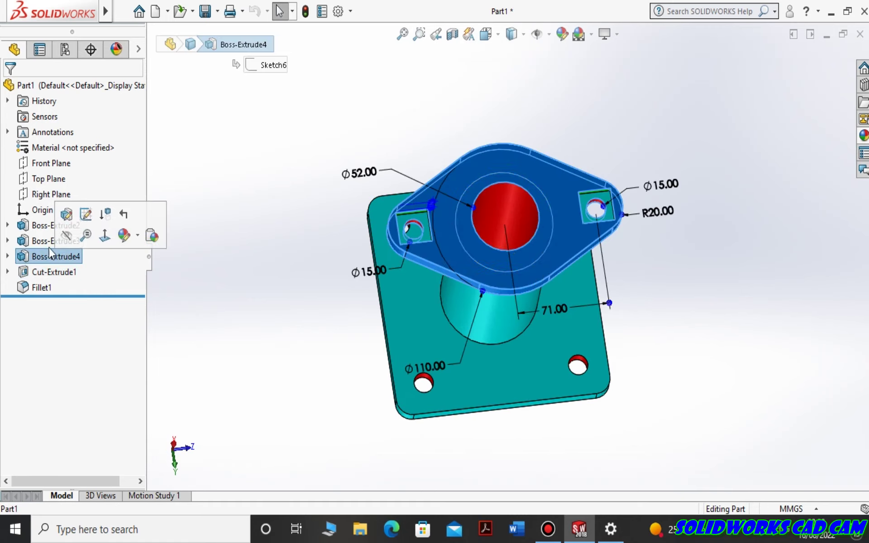
click(58, 256)
click(88, 211)
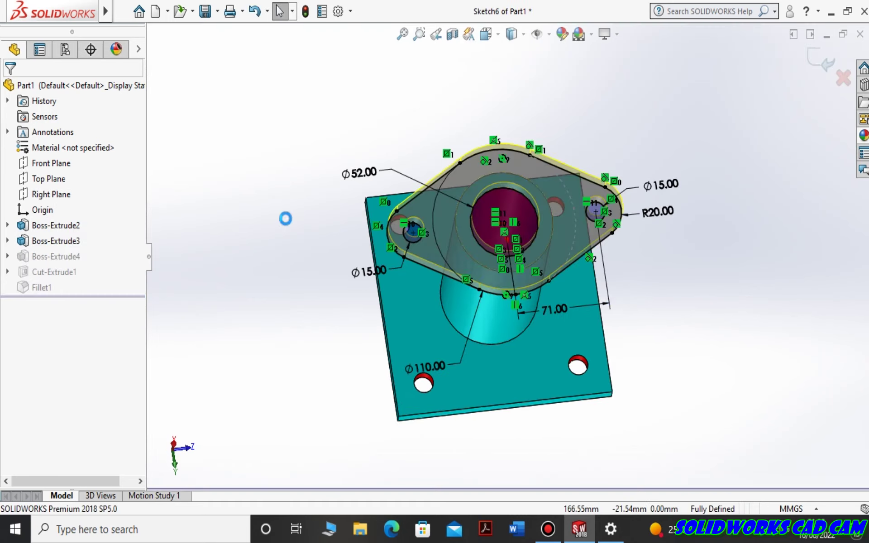
click(56, 90)
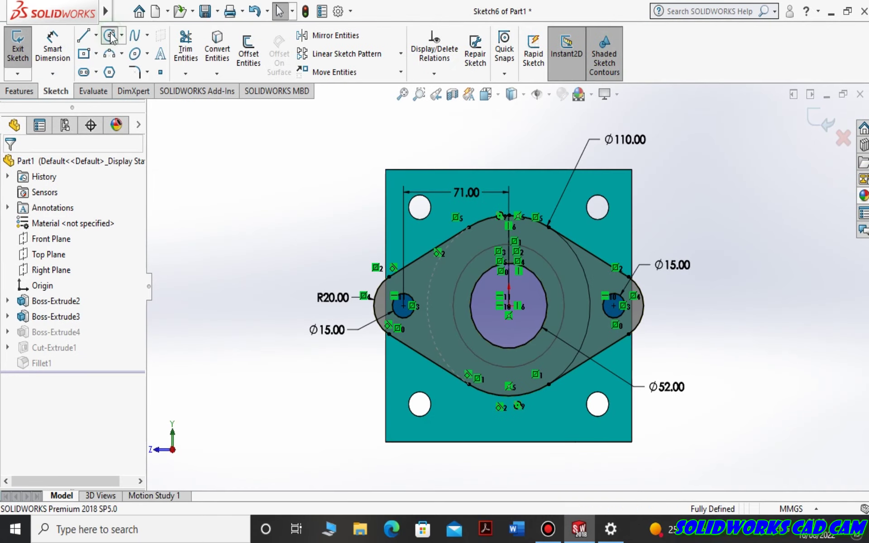
click(109, 35)
click(509, 307)
click(545, 272)
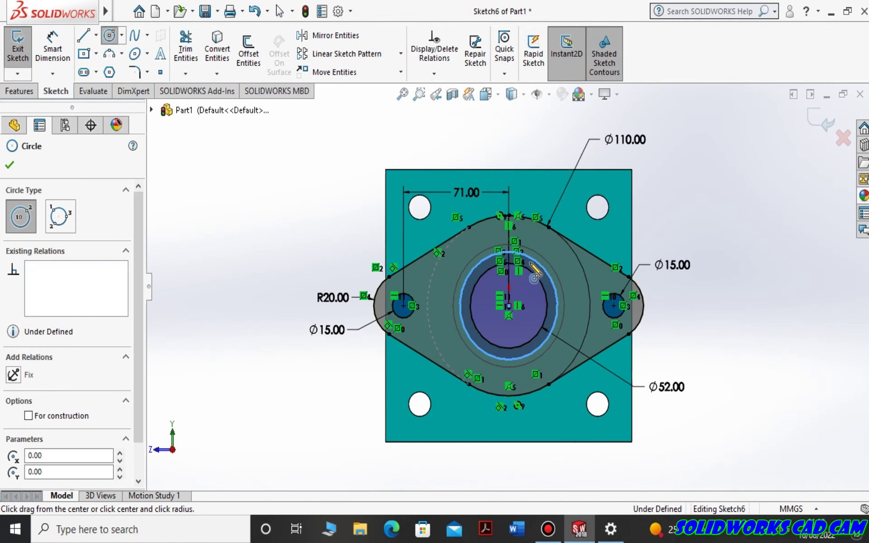
click(186, 49)
click(53, 47)
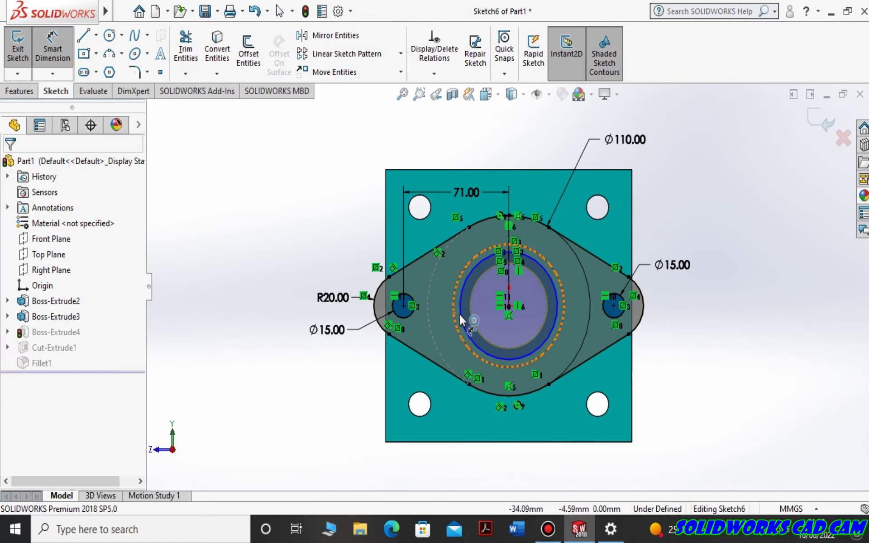
click(461, 314)
click(274, 308)
text(75)
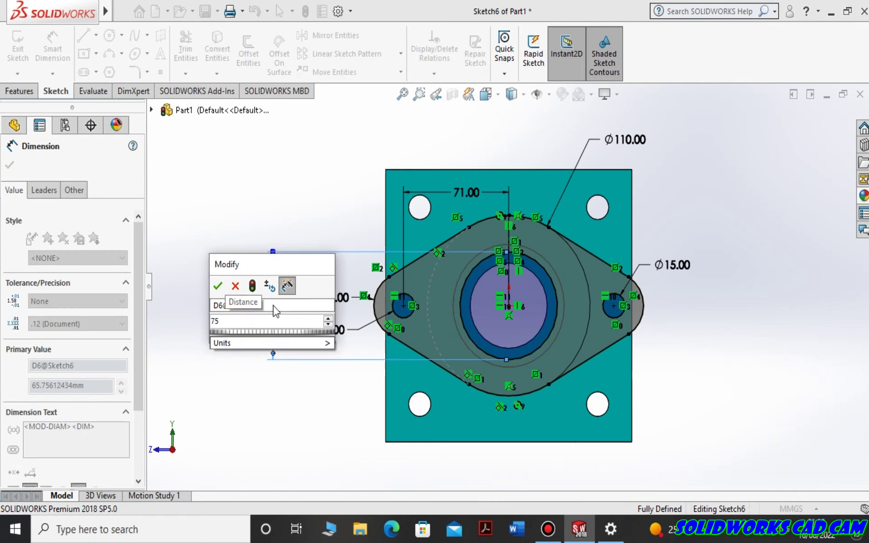
key(Return)
Rebuild past the Cut-Extrude1 error and inspect the failed cut's settings without changing them.
click(817, 117)
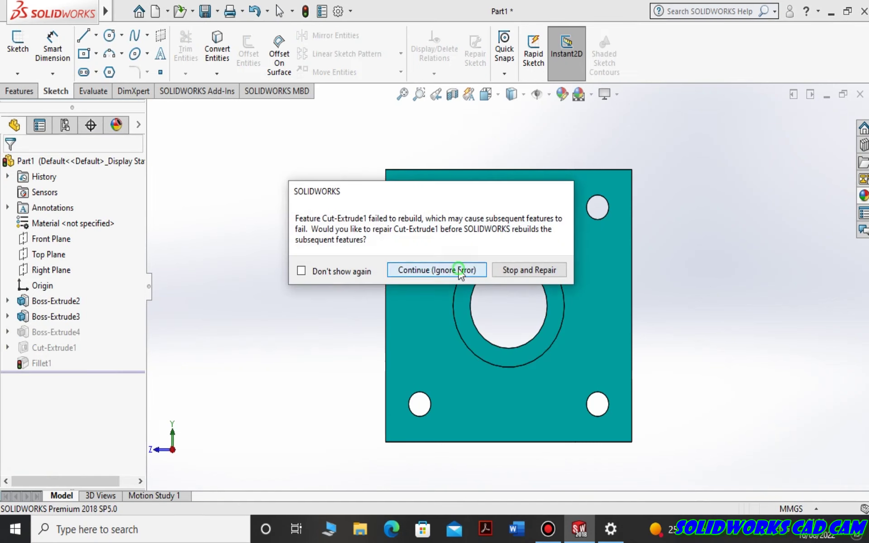
click(460, 271)
click(449, 17)
middle_drag(338, 186, 275, 216)
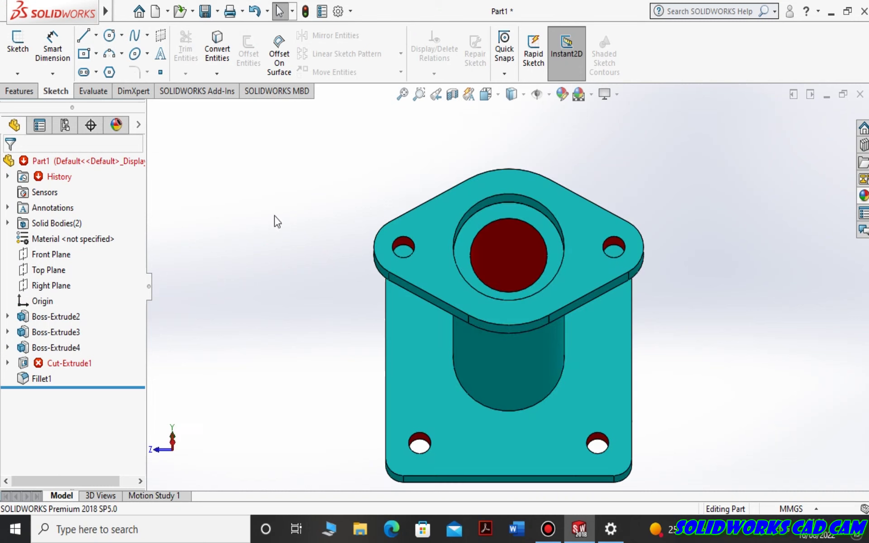
right_click(82, 363)
drag(310, 281, 77, 369)
click(76, 365)
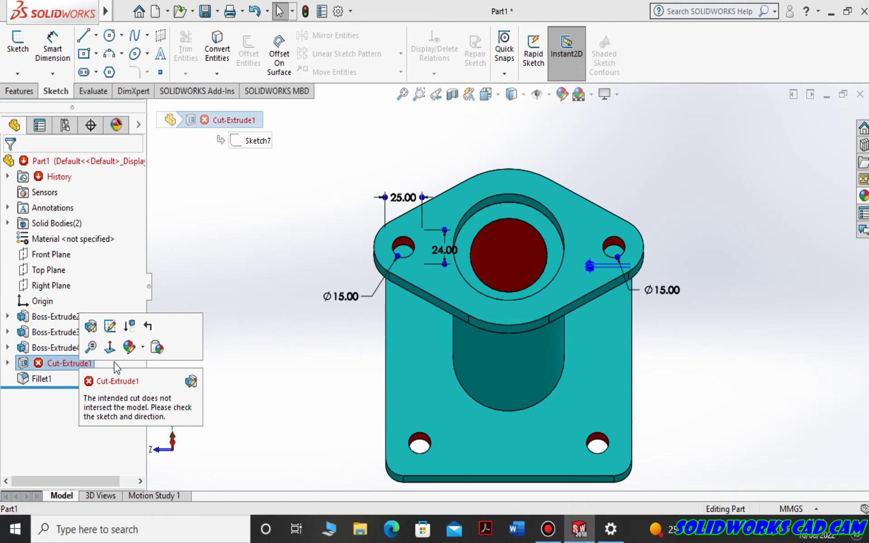
click(90, 325)
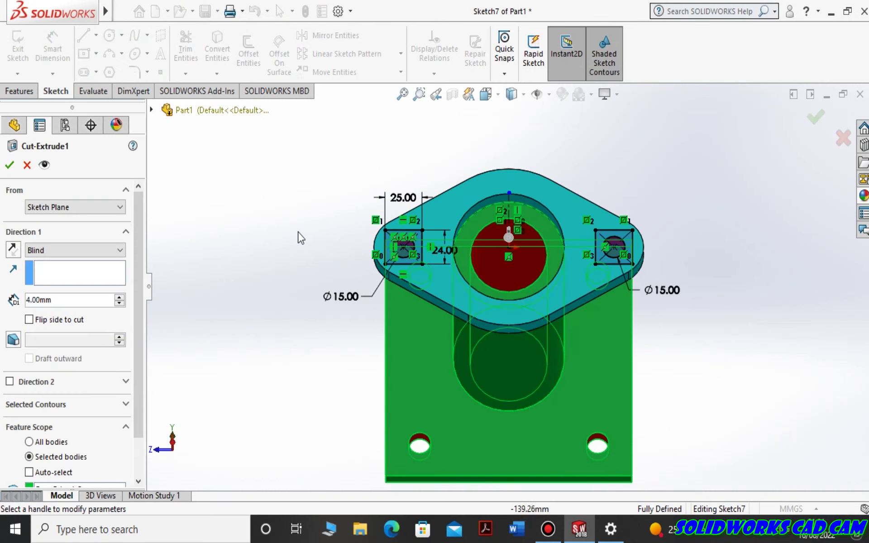
click(27, 165)
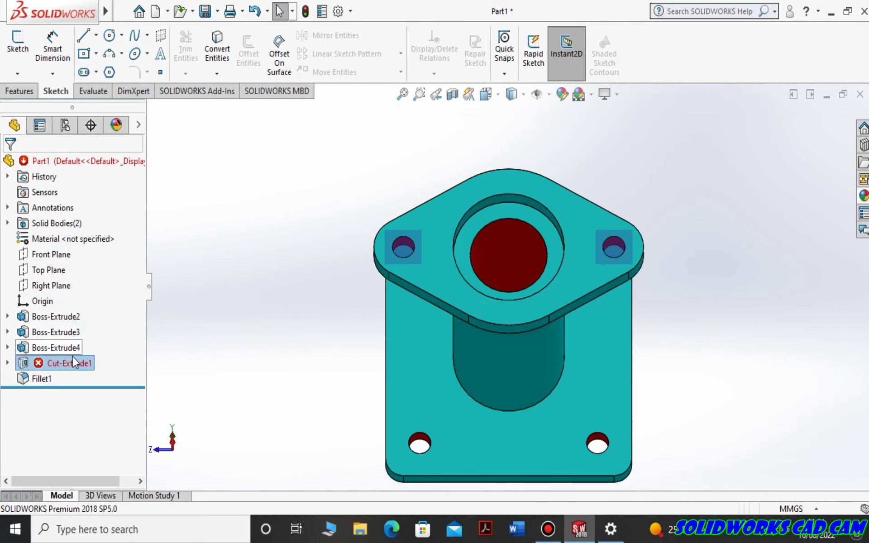
click(66, 336)
Set the column sketch to Ø93 outer and Ø75 inner diameters and rebuild the part.
click(95, 289)
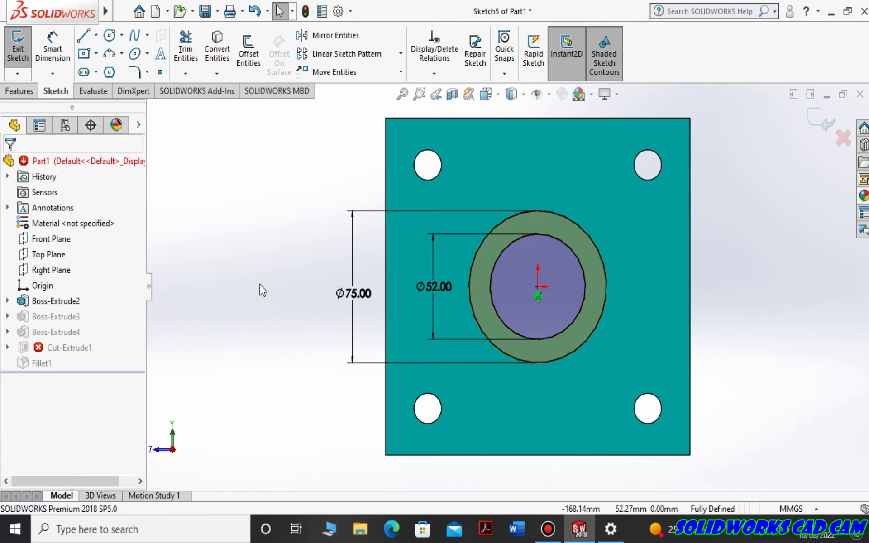
double_click(437, 289)
click(354, 290)
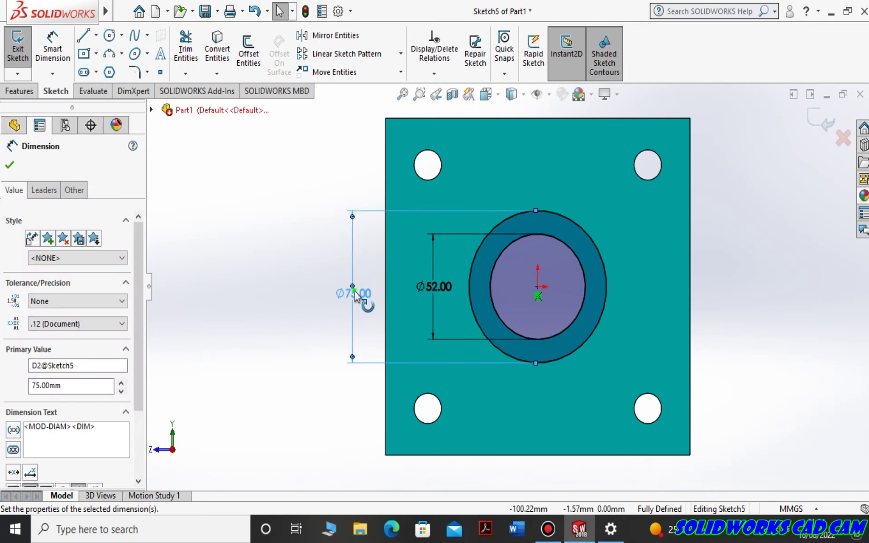
double_click(354, 292)
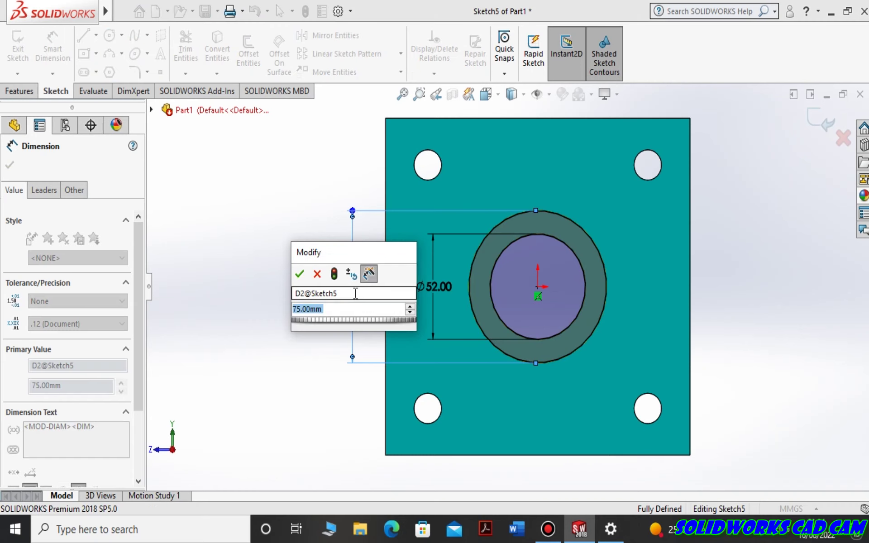
text(93)
key(Return)
text(75)
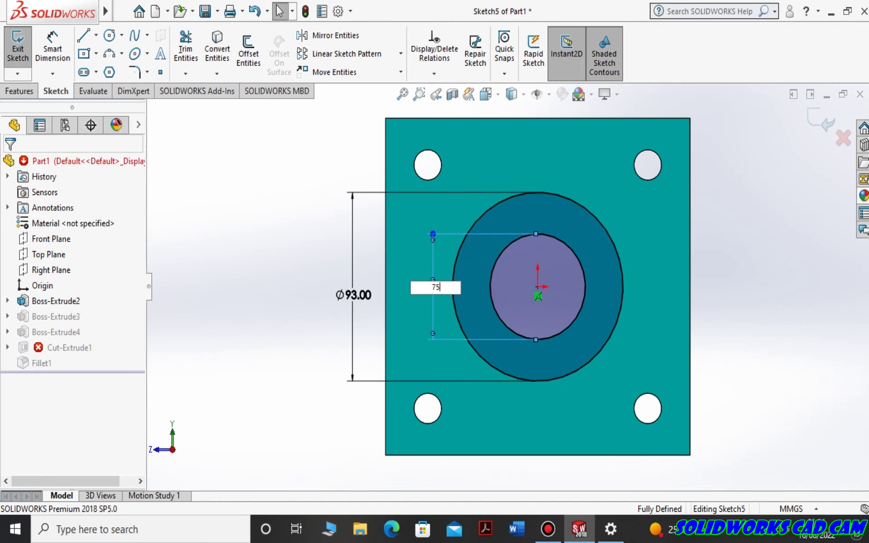
key(Return)
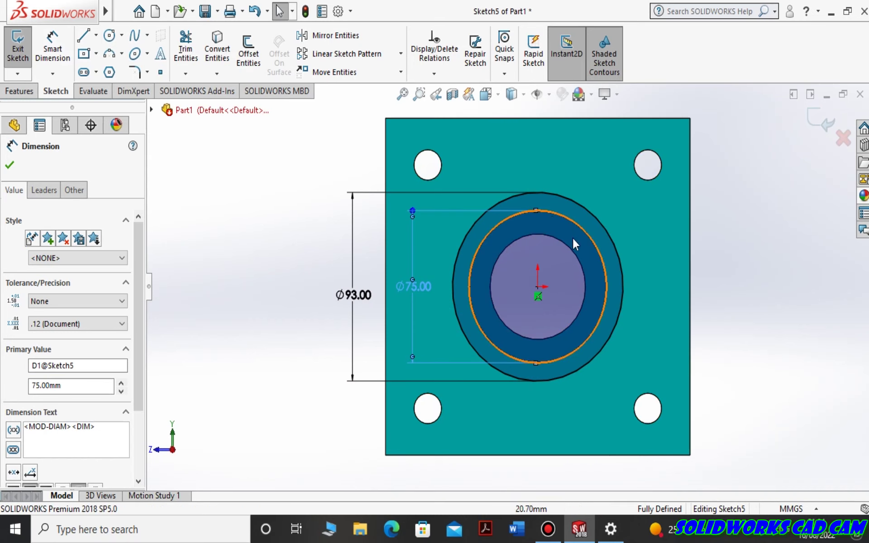
click(815, 118)
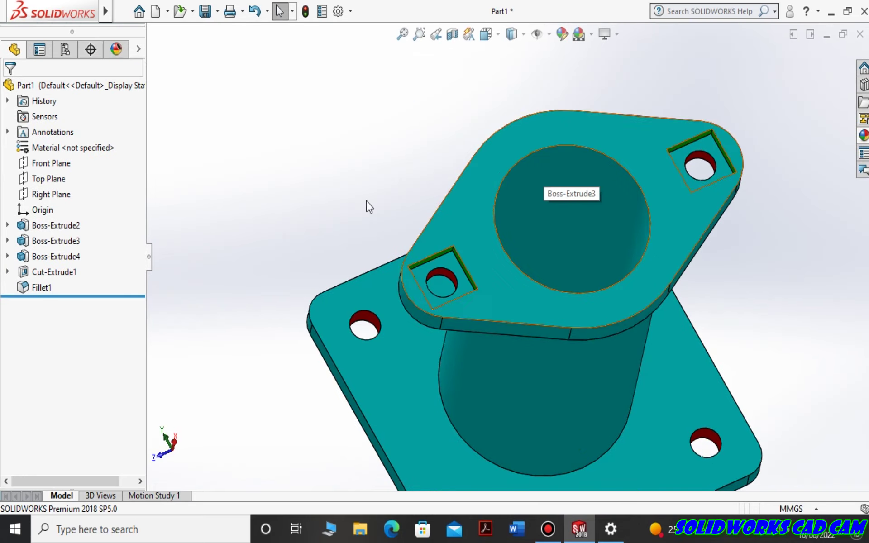
Hide the side panels with F11, pan the model and zoom to fit.
key(F11)
mouse_move(192, 338)
ctrl+middle_down()
mouse_move(368, 293)
mouse_move(494, 242)
mouse_move(735, 353)
mouse_move(743, 260)
mouse_move(702, 242)
mouse_move(695, 254)
ctrl+middle_up()
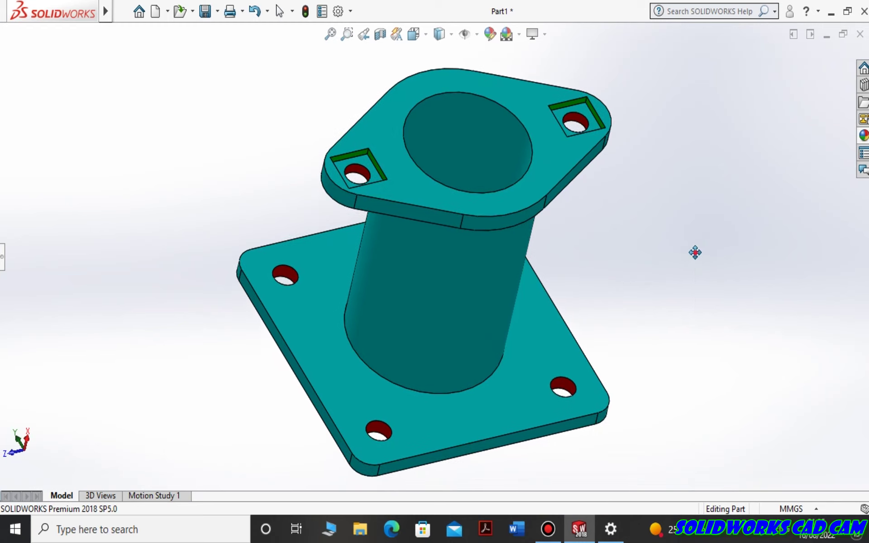
right_click(703, 256)
click(720, 281)
Use Zoom to Area to enlarge the flanged column in the view.
right_click(616, 265)
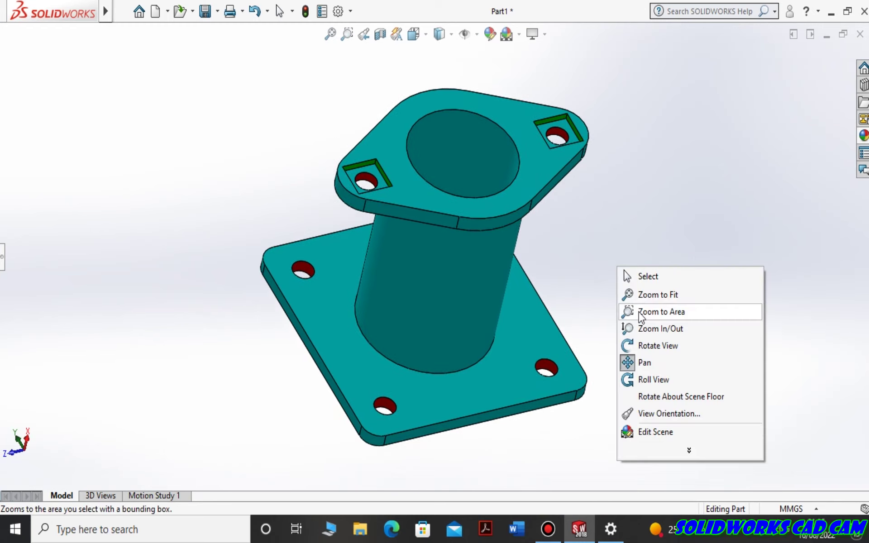
click(645, 312)
right_click(644, 314)
click(666, 338)
right_click(636, 300)
click(679, 344)
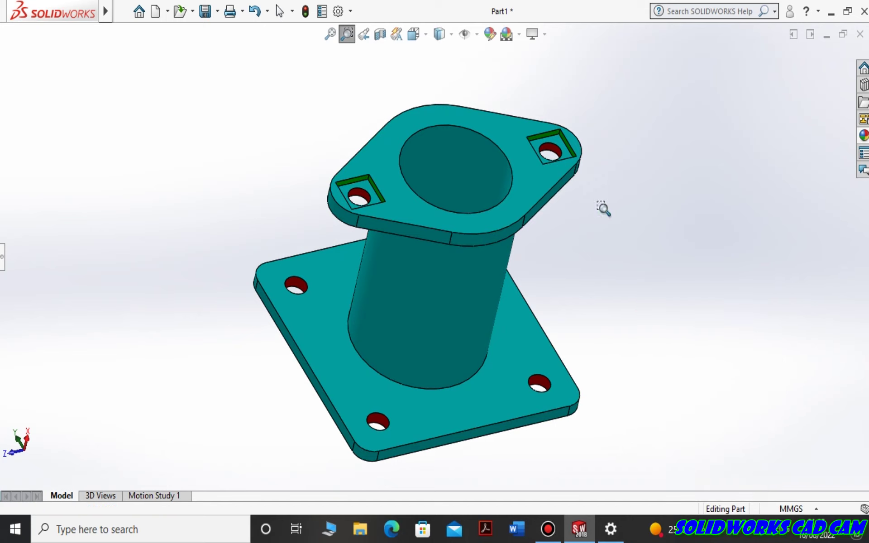
mouse_move(618, 87)
mouse_down()
mouse_move(537, 443)
mouse_move(233, 460)
mouse_up()
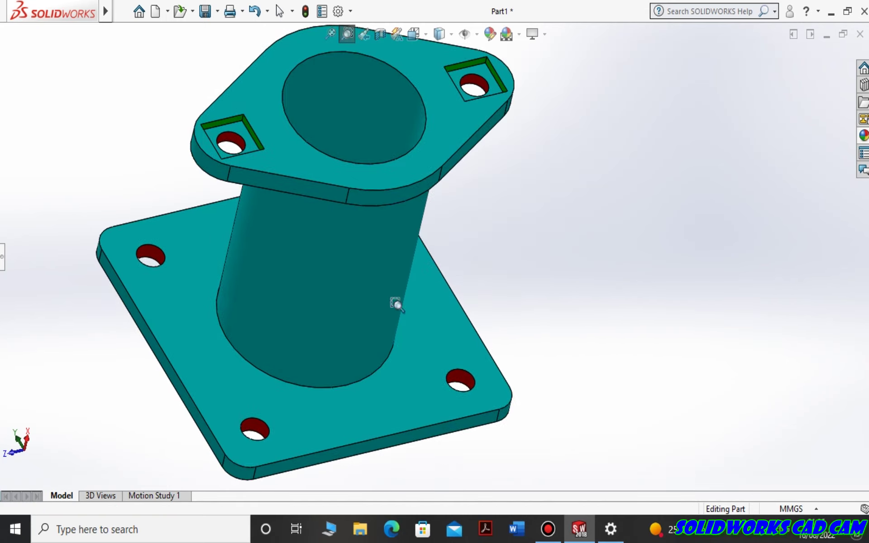
click(53, 254)
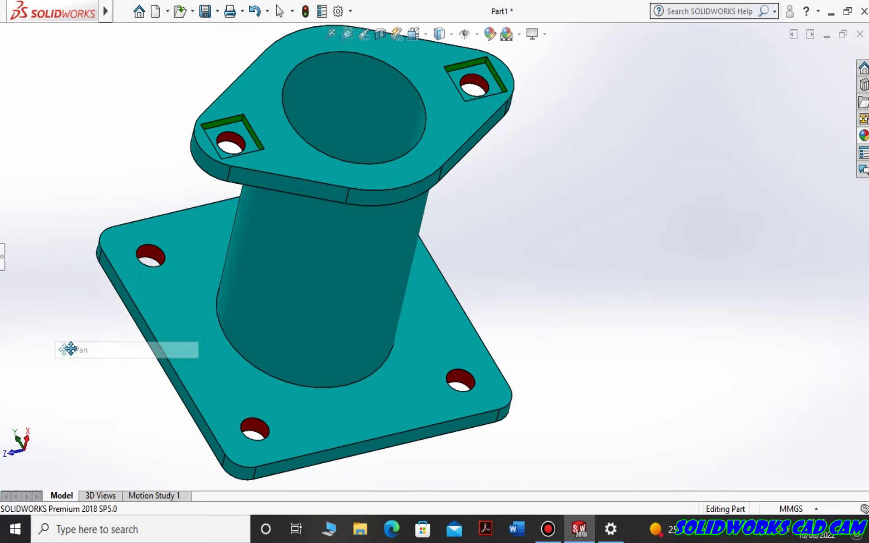